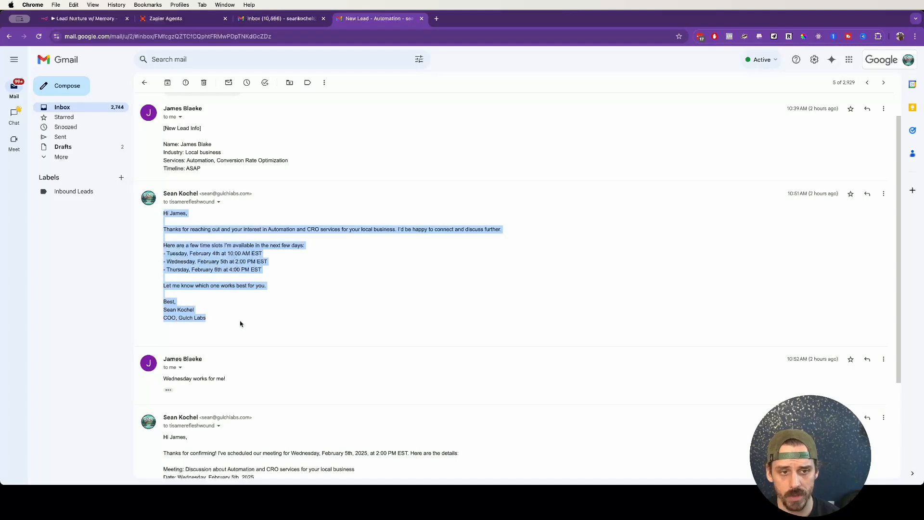
# Review the New Lead email thread, from the offered time slots and the lead's reply to the meeting confirmation details
pyautogui.click(240, 323)
pyautogui.scroll(-1, 206, 368)
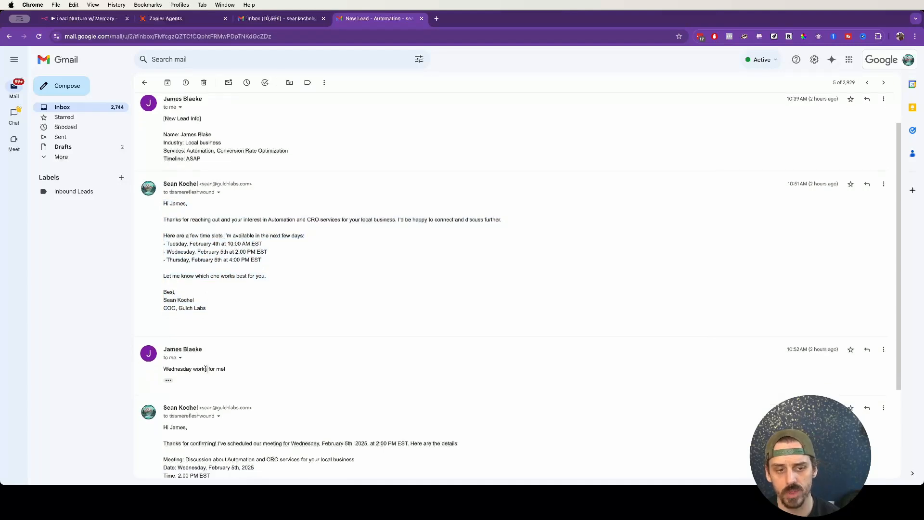
pyautogui.tripleClick(206, 369)
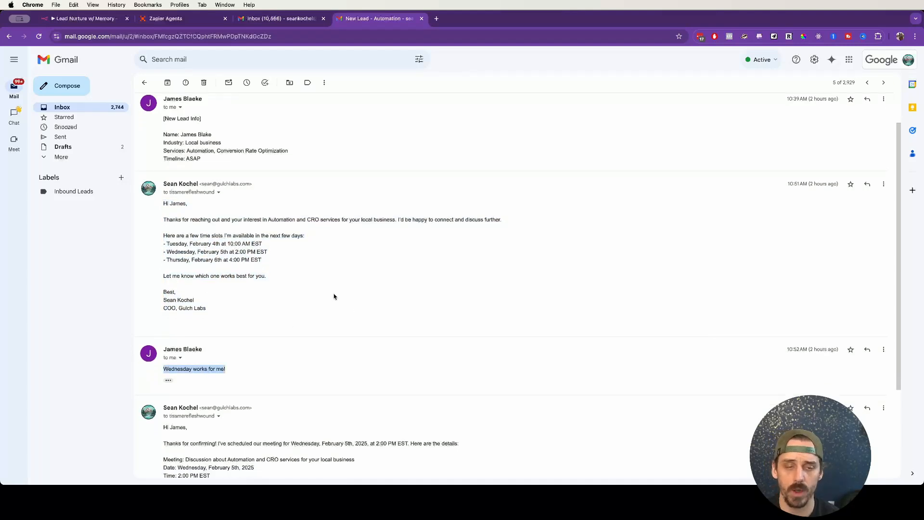
pyautogui.scroll(-3, 282, 275)
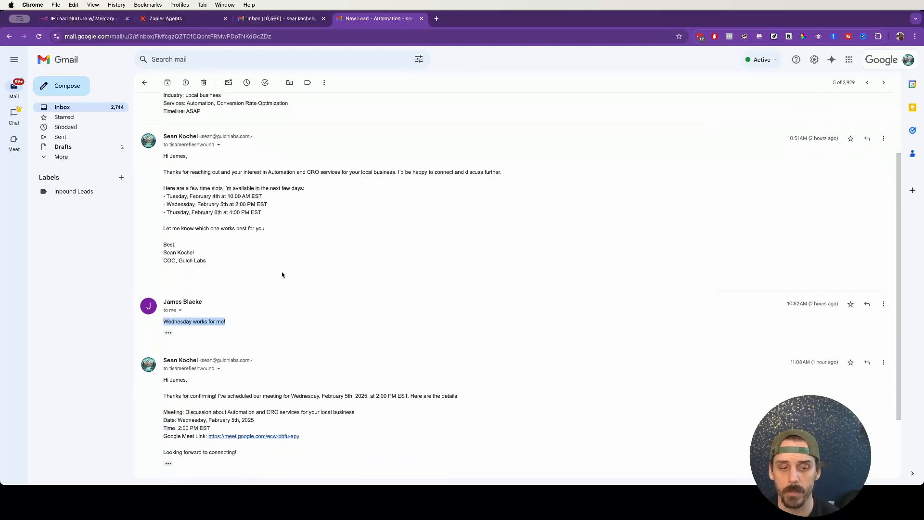
pyautogui.moveTo(165, 361); pyautogui.dragTo(249, 436)
pyautogui.click(268, 408)
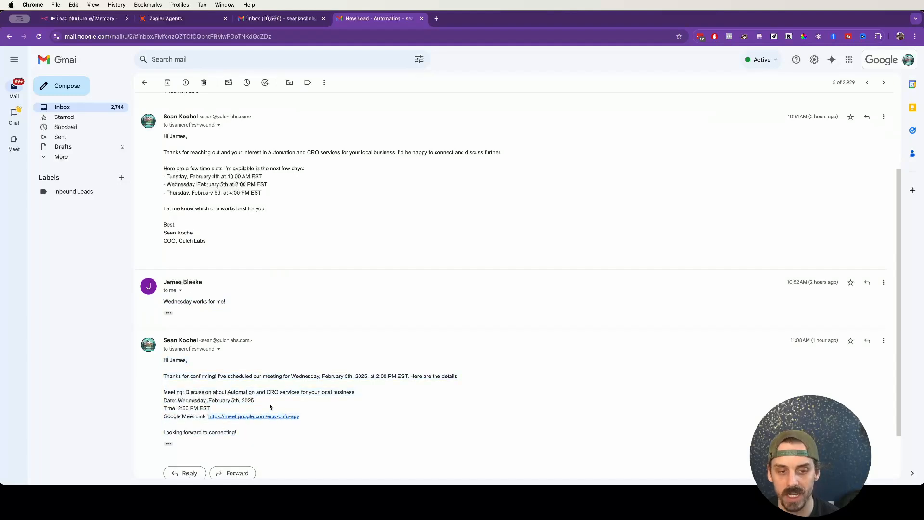
pyautogui.moveTo(312, 421); pyautogui.dragTo(157, 396)
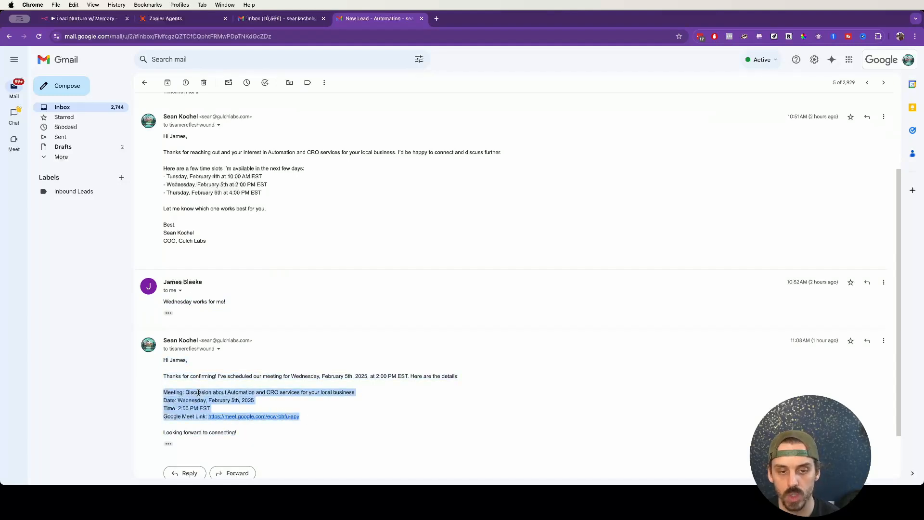
pyautogui.click(200, 407)
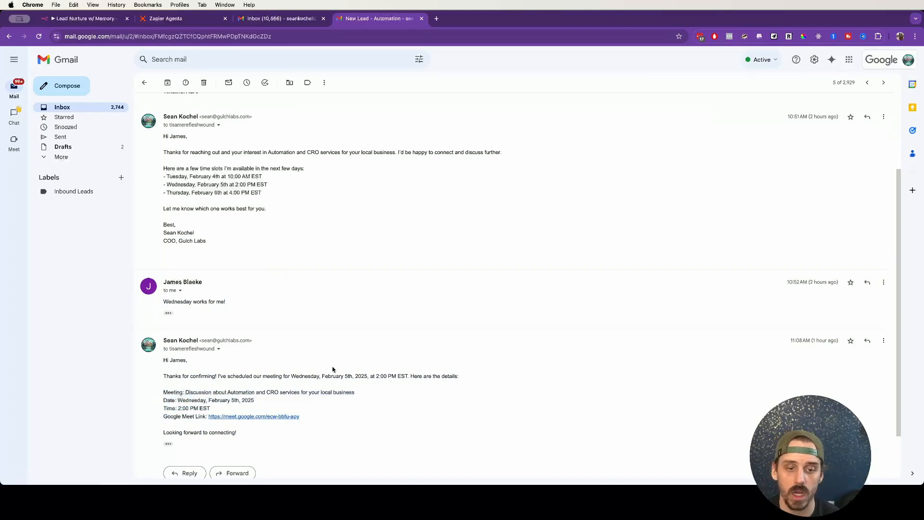
# Switch to Zapier Agents and open the Daily Email to Calendar Events behavior in the Gmail Event Creator's configuration
pyautogui.click(169, 20)
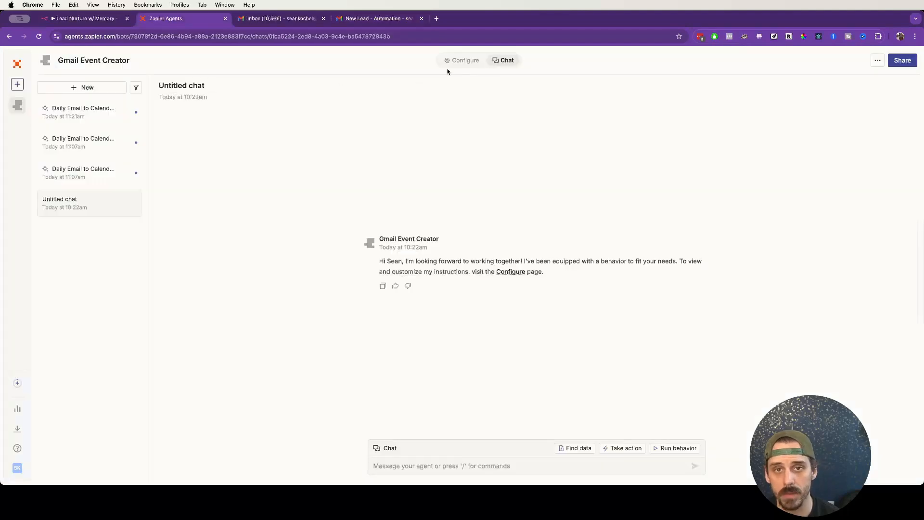
pyautogui.click(460, 60)
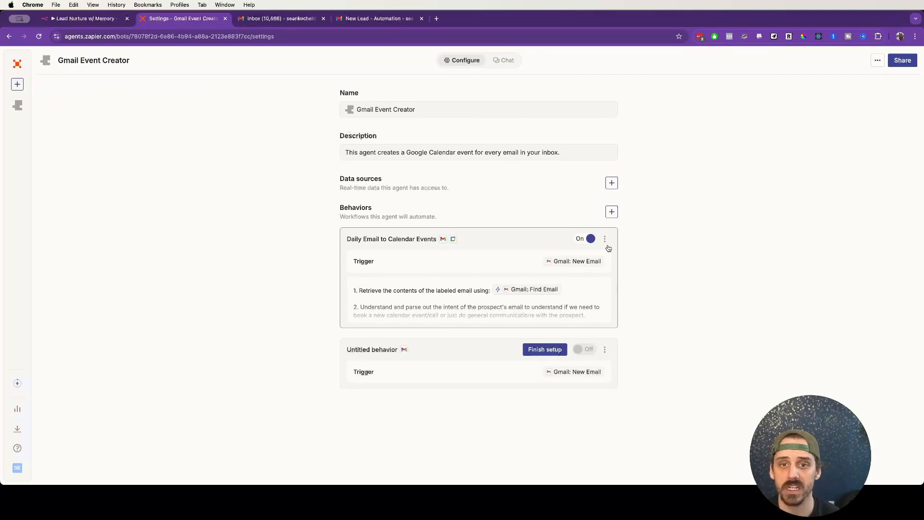
pyautogui.click(397, 302)
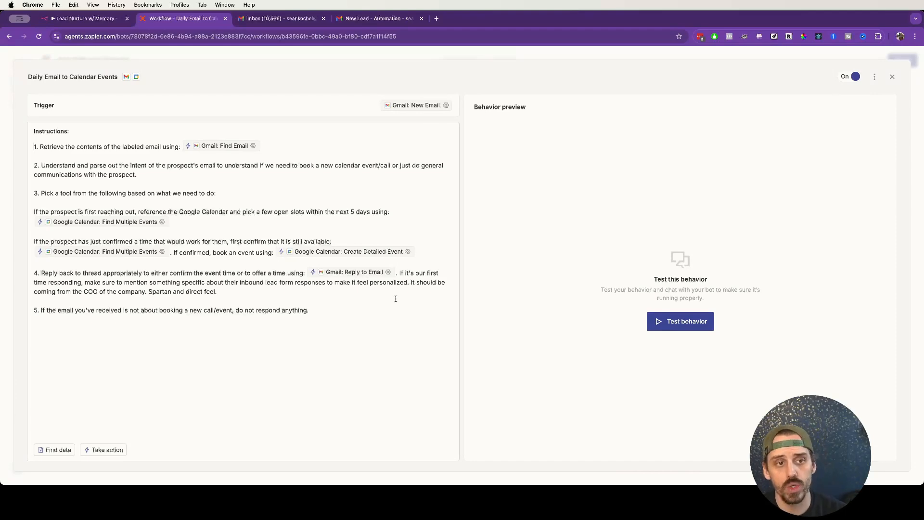
# Compare the behavior with the Lead Nurture w/ Memory workflow in n8n, and return to Zapier Agents to close the behavior
pyautogui.click(84, 18)
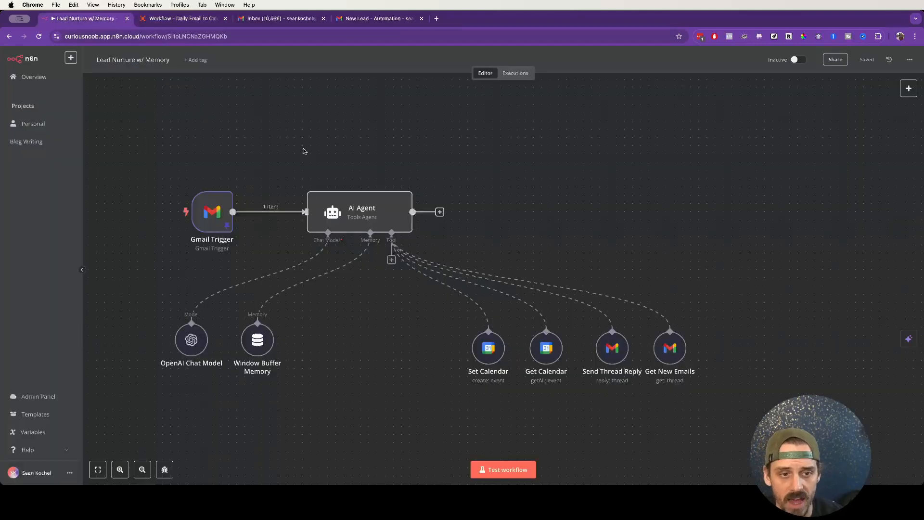
pyautogui.moveTo(532, 181); pyautogui.dragTo(555, 152)
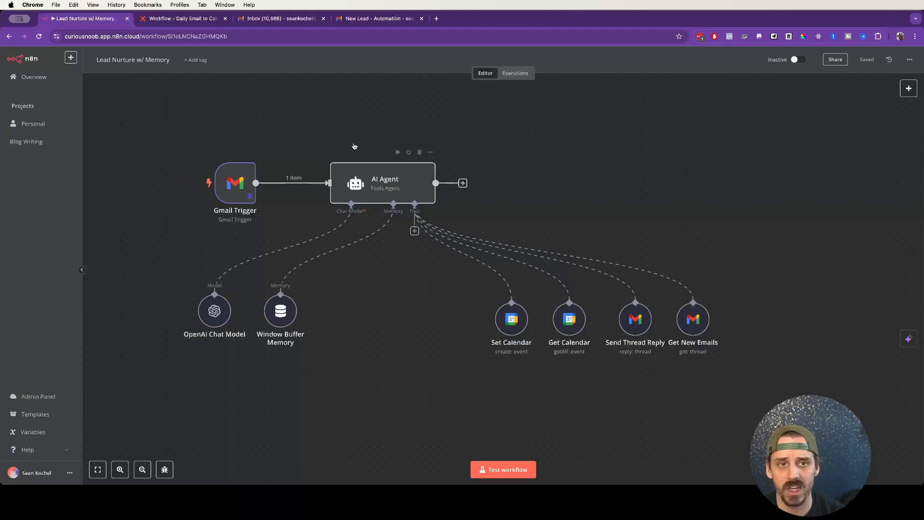
pyautogui.click(188, 19)
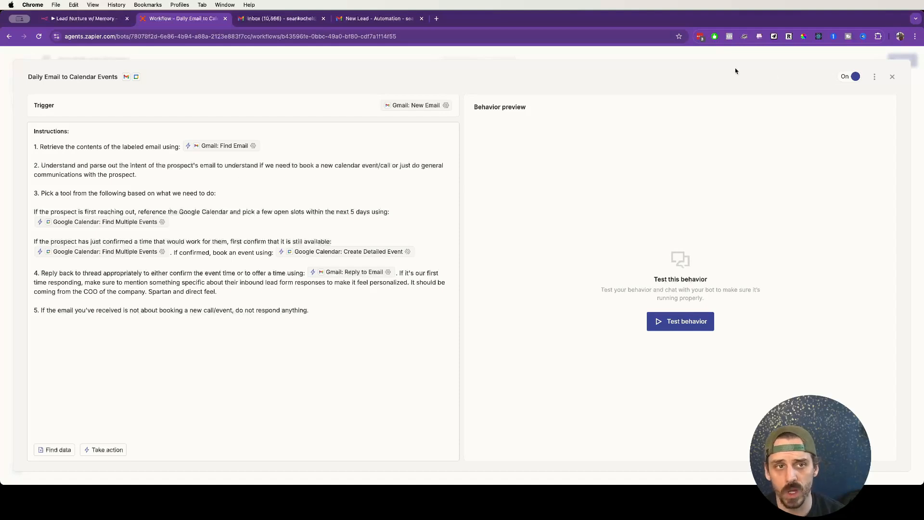
pyautogui.click(890, 76)
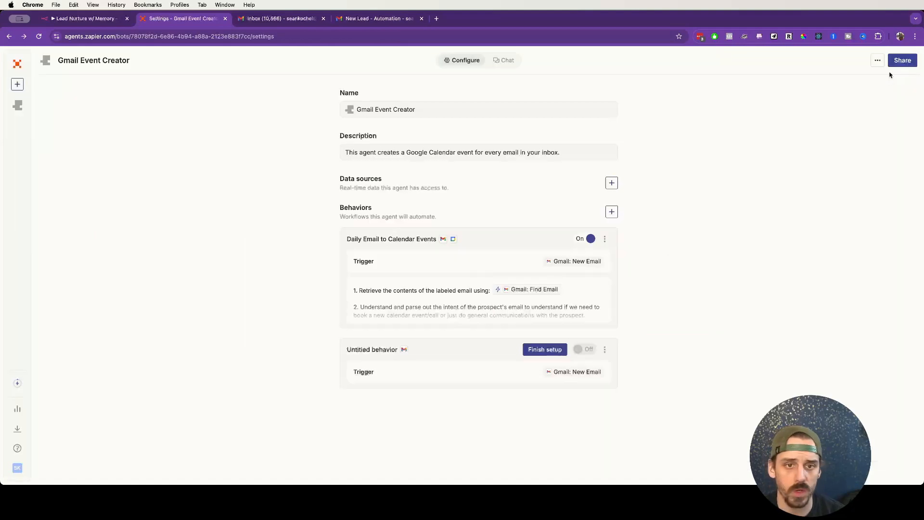
# Look over the options and templates for a new agent and close the dialog without creating one
pyautogui.moveTo(17, 97)
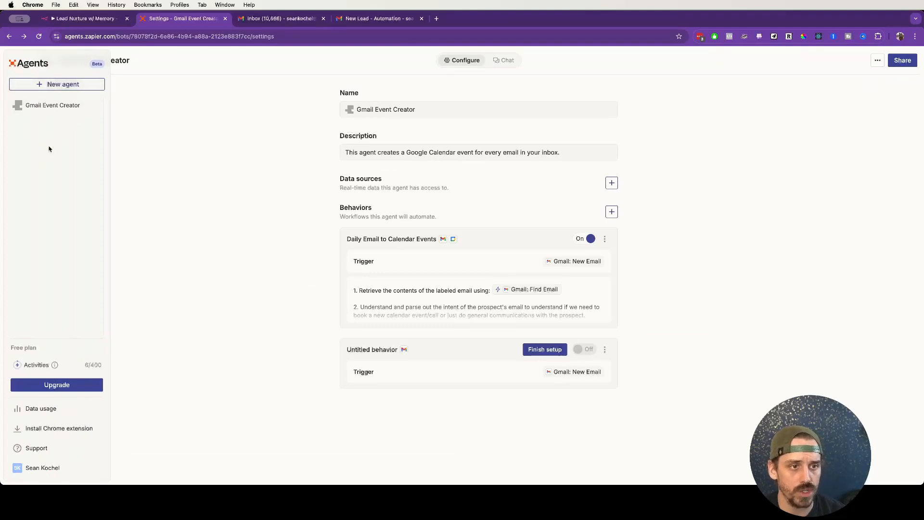
pyautogui.click(60, 84)
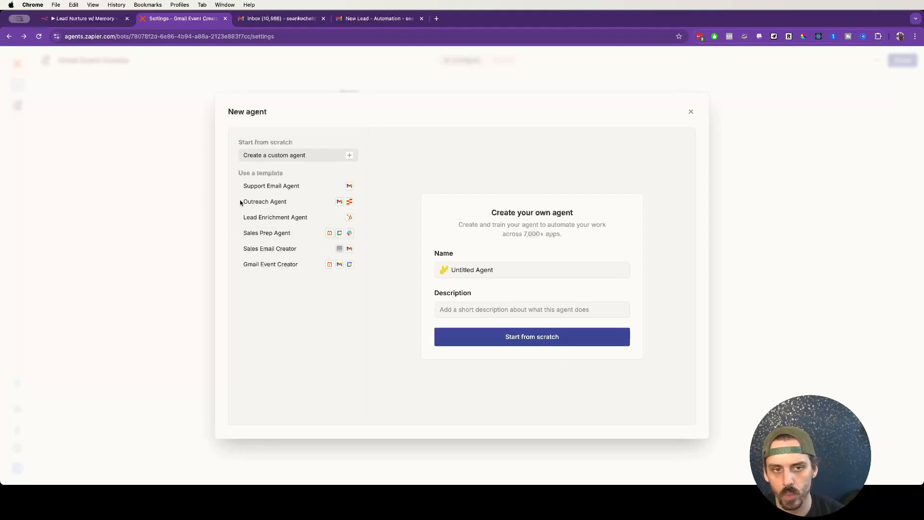
pyautogui.click(691, 112)
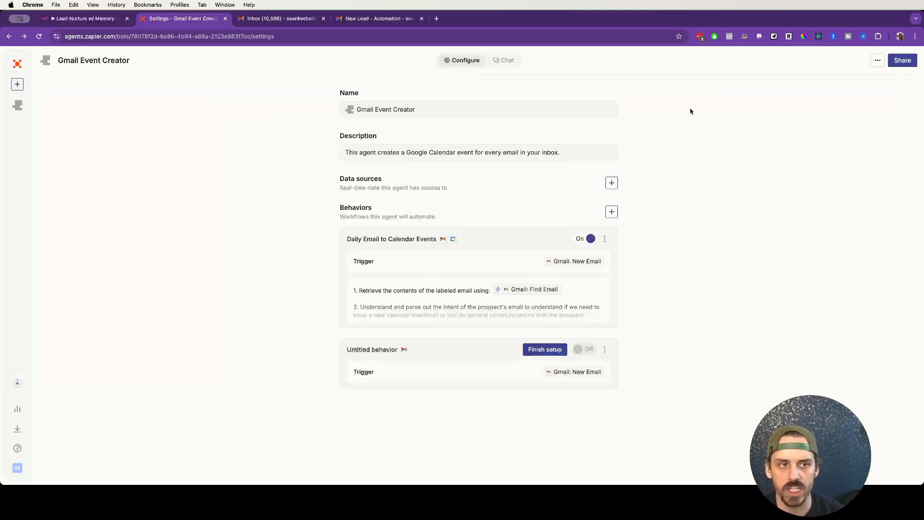
# Review the three past Daily Email to Calendar Events runs in the Gmail Event Creator's chat history
pyautogui.click(48, 108)
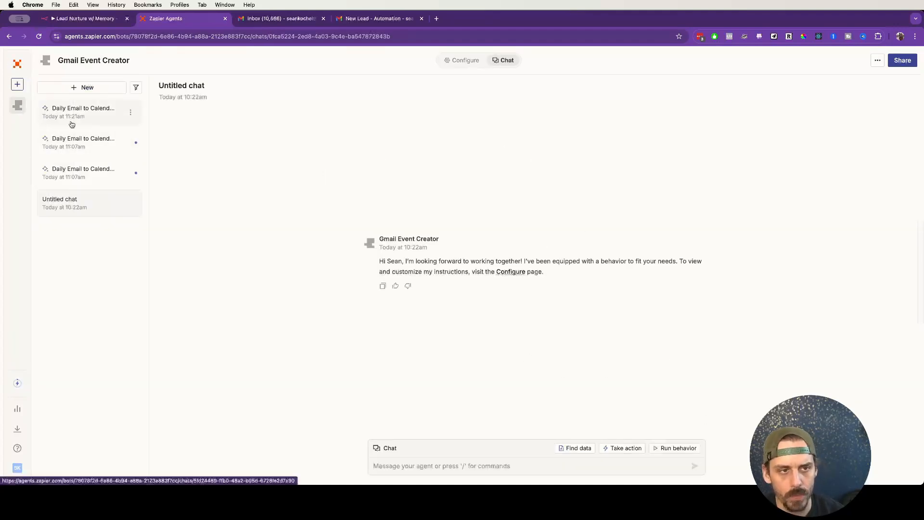
pyautogui.click(80, 169)
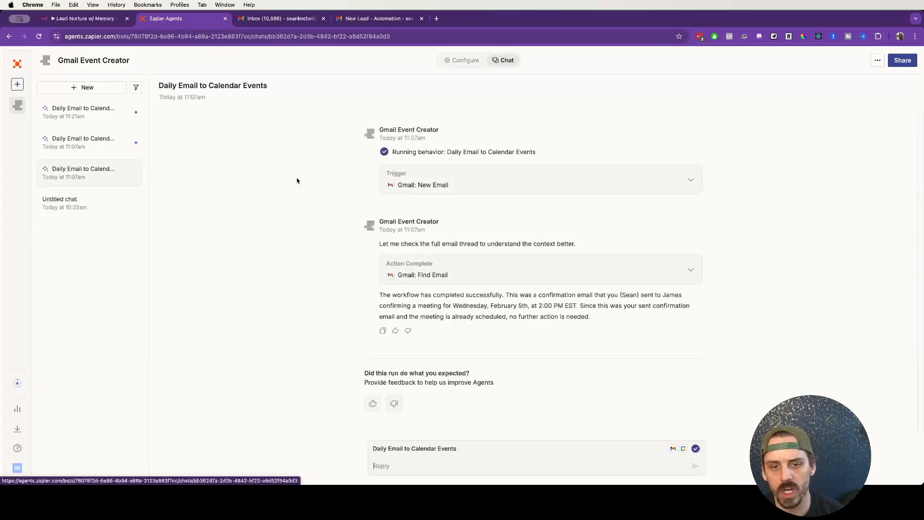
pyautogui.click(84, 118)
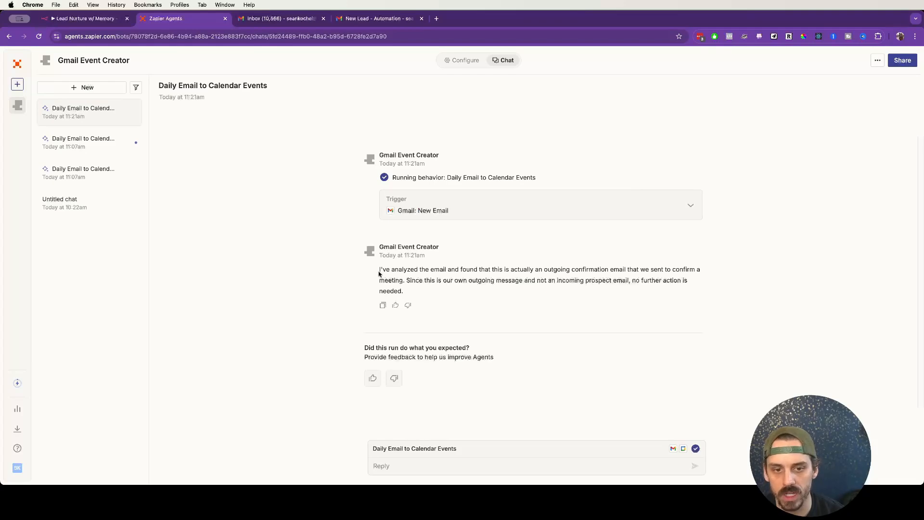
pyautogui.moveTo(379, 273); pyautogui.dragTo(429, 289)
pyautogui.click(237, 215)
pyautogui.click(96, 148)
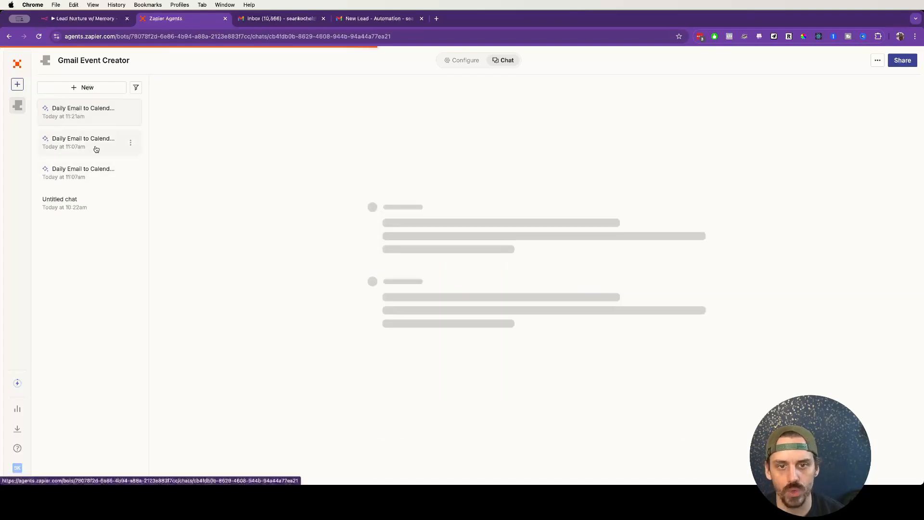
pyautogui.scroll(3, 418, 211)
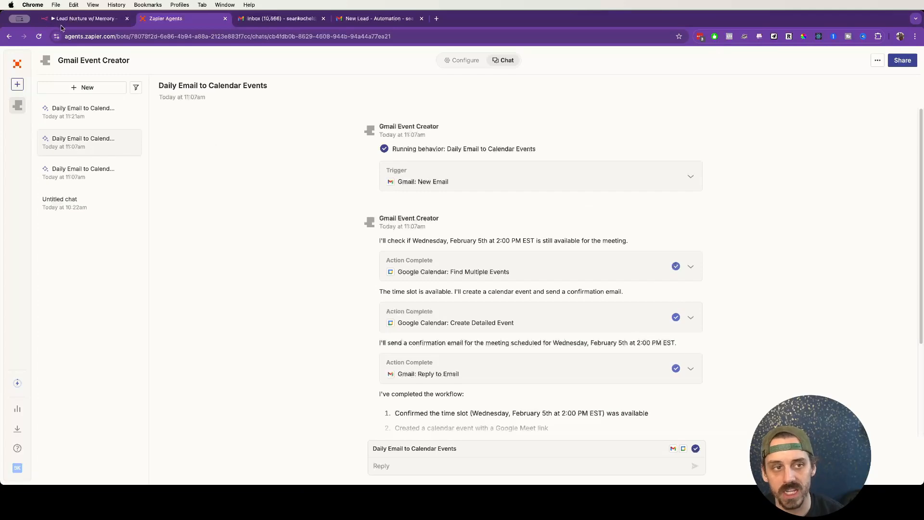
# Glance at the n8n workflow again, and inspect the Google Calendar: Find Multiple Events action details in the open Zapier run
pyautogui.click(73, 19)
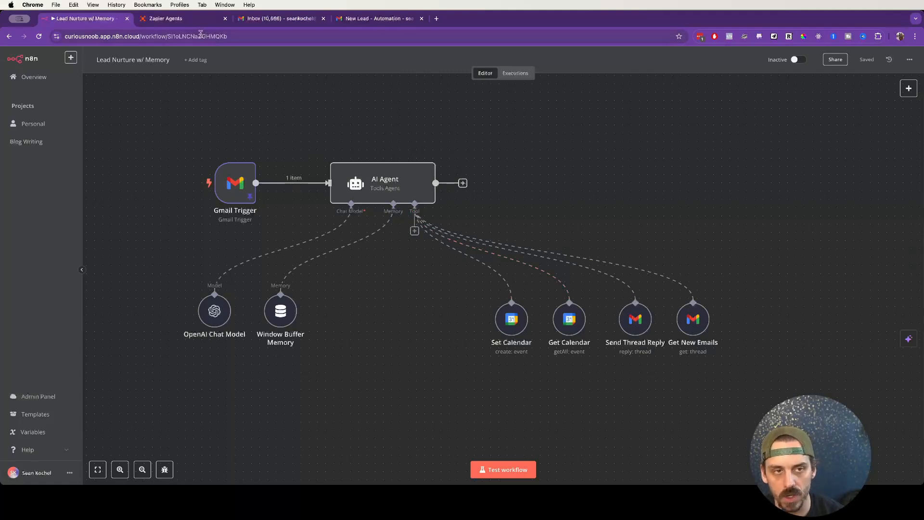
pyautogui.click(182, 19)
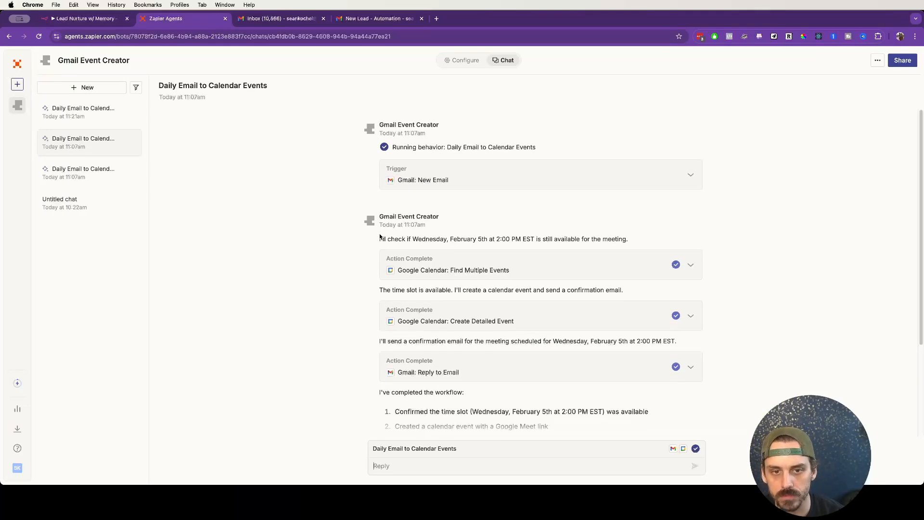
pyautogui.moveTo(379, 239); pyautogui.dragTo(642, 241)
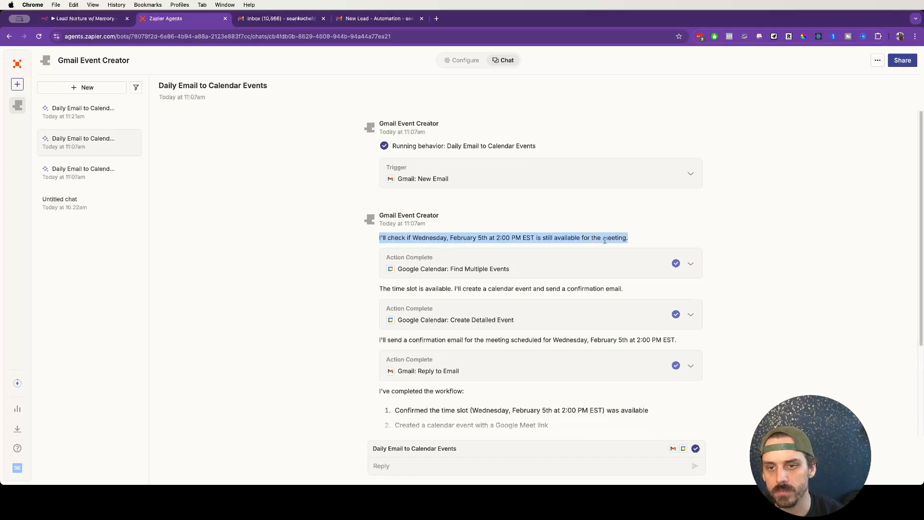
pyautogui.click(692, 234)
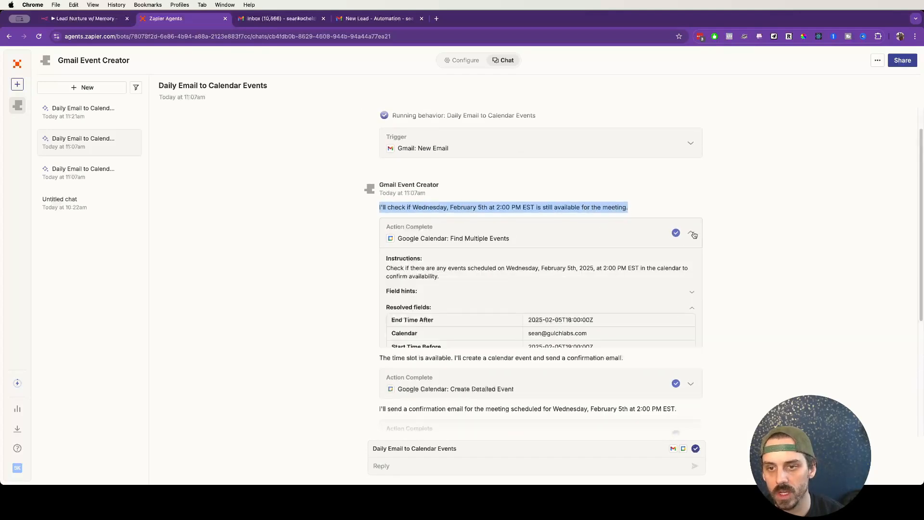
pyautogui.click(693, 234)
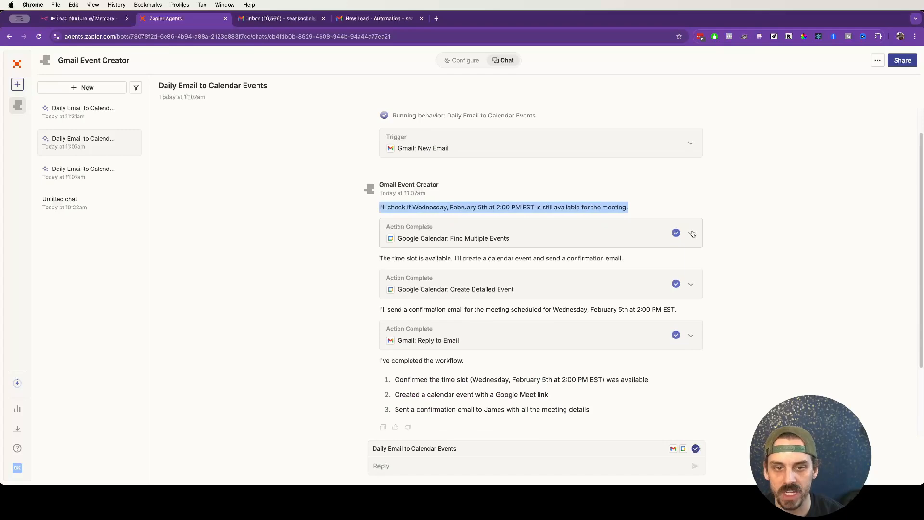
pyautogui.click(692, 234)
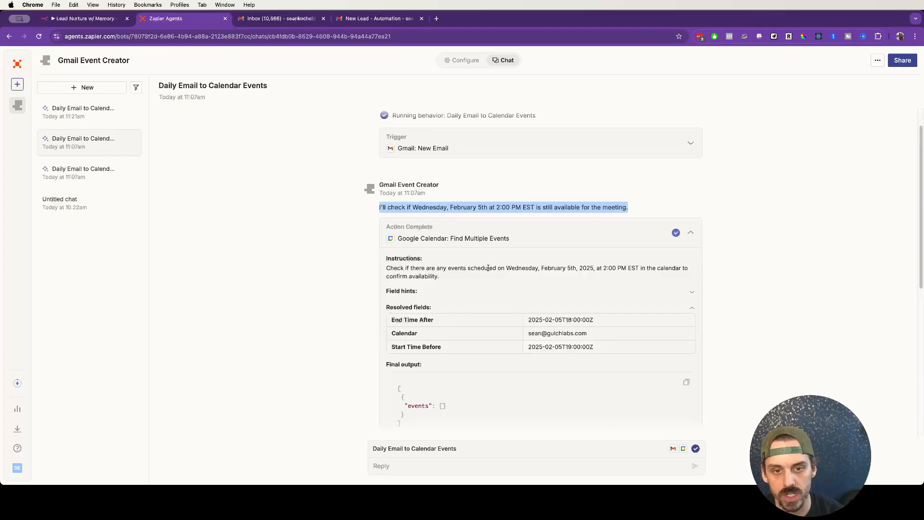
pyautogui.click(691, 233)
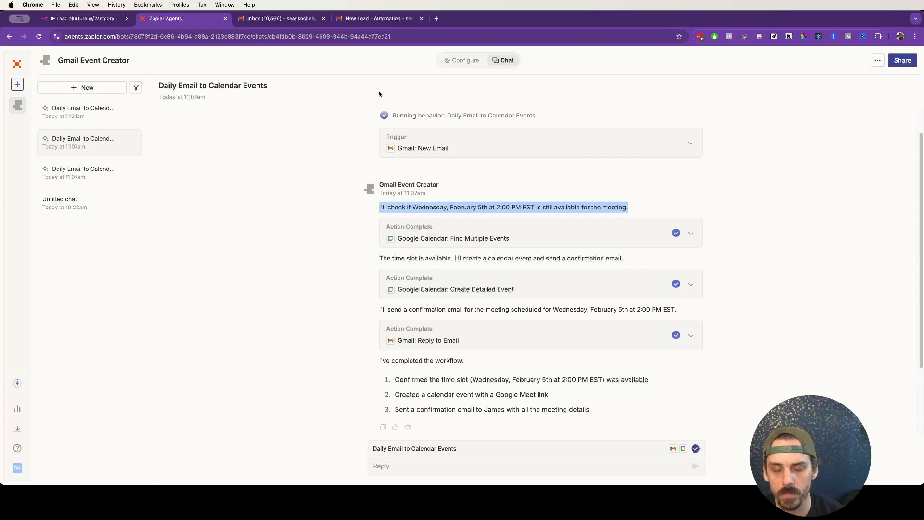
# Return to the Gmail Event Creator's configuration and examine the Behaviors section and its description
pyautogui.click(469, 62)
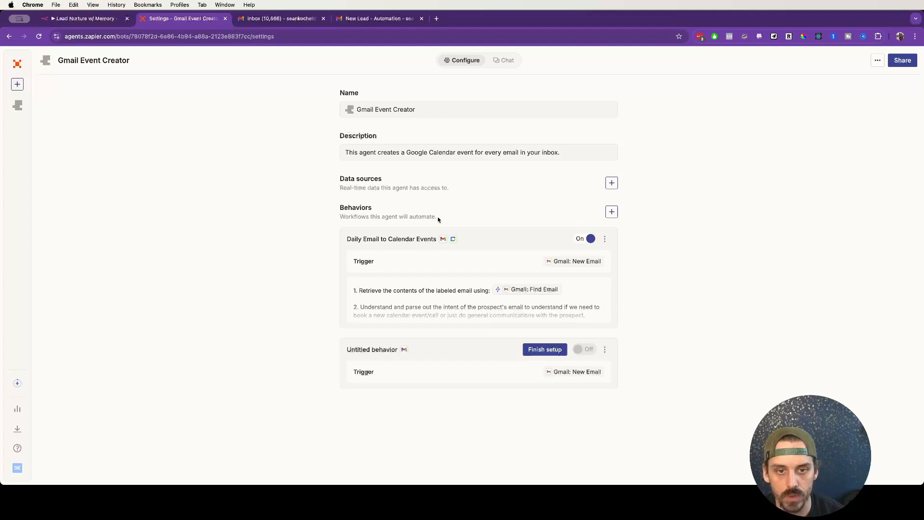
pyautogui.moveTo(439, 219); pyautogui.dragTo(339, 218)
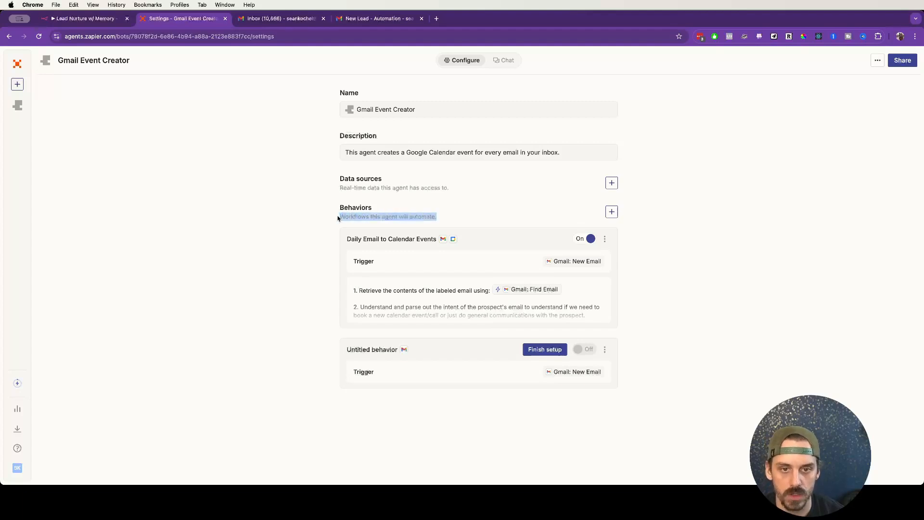
pyautogui.click(362, 216)
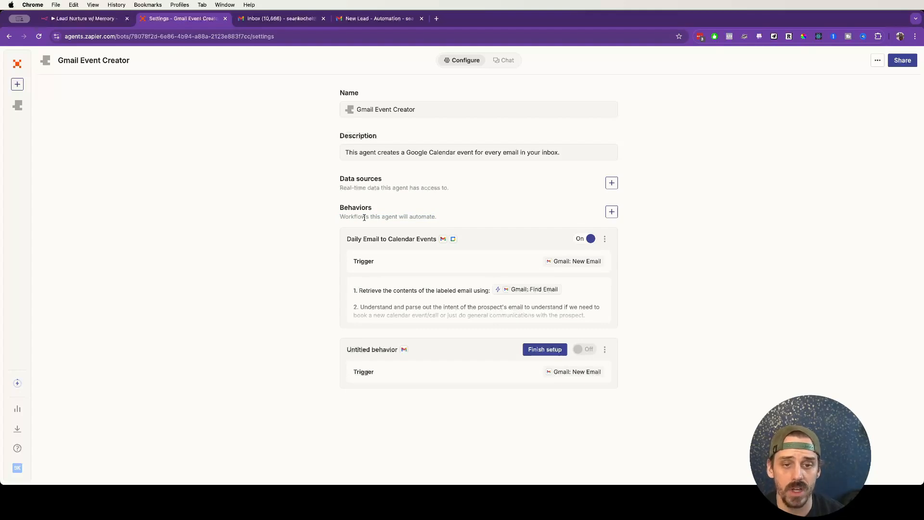
pyautogui.moveTo(436, 220); pyautogui.dragTo(338, 221)
pyautogui.click(357, 219)
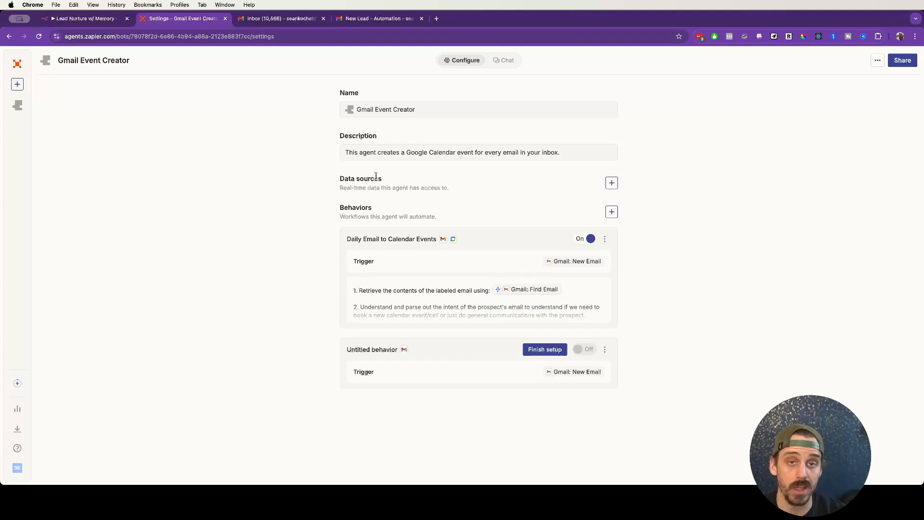
# Examine which apps can be added as data sources for the agent, and close the list without adding any
pyautogui.tripleClick(360, 179)
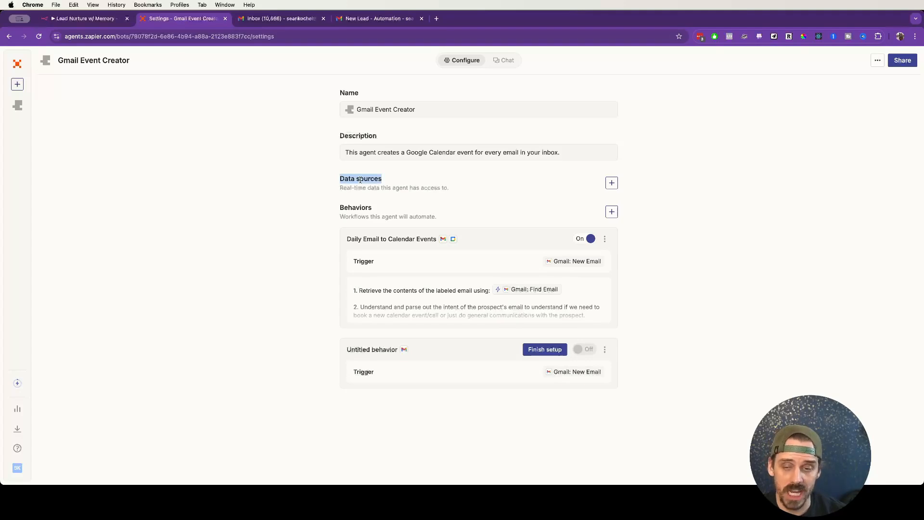
pyautogui.click(611, 183)
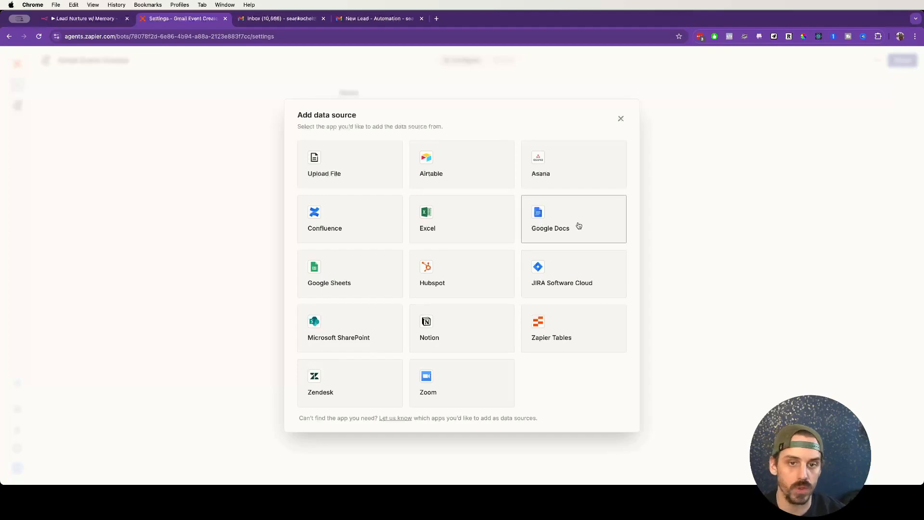
pyautogui.click(731, 189)
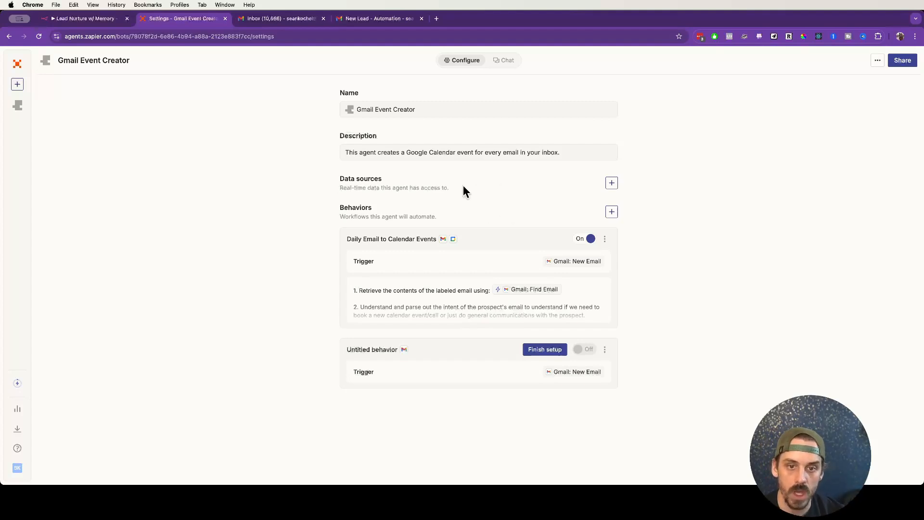
# Open the Daily Email to Calendar Events behavior, and compare it with the Lead Nurture w/ Memory workflow in n8n
pyautogui.click(453, 268)
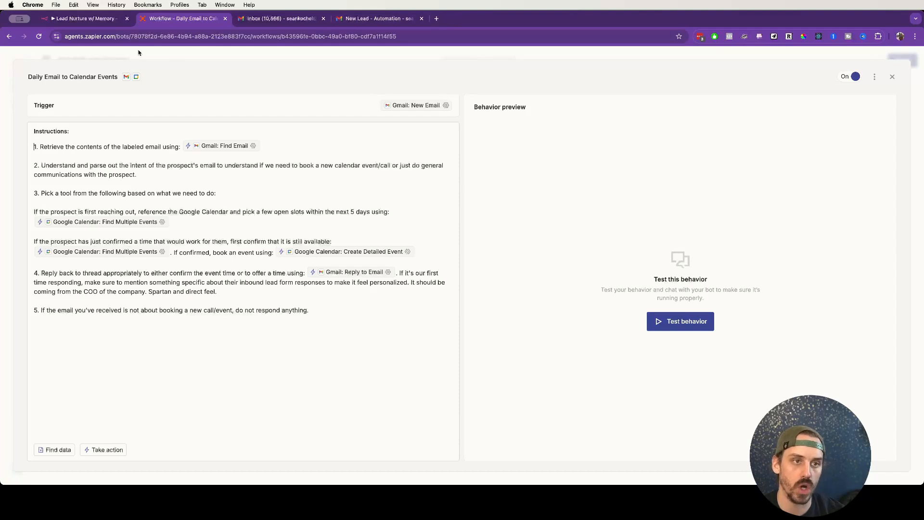
pyautogui.click(81, 19)
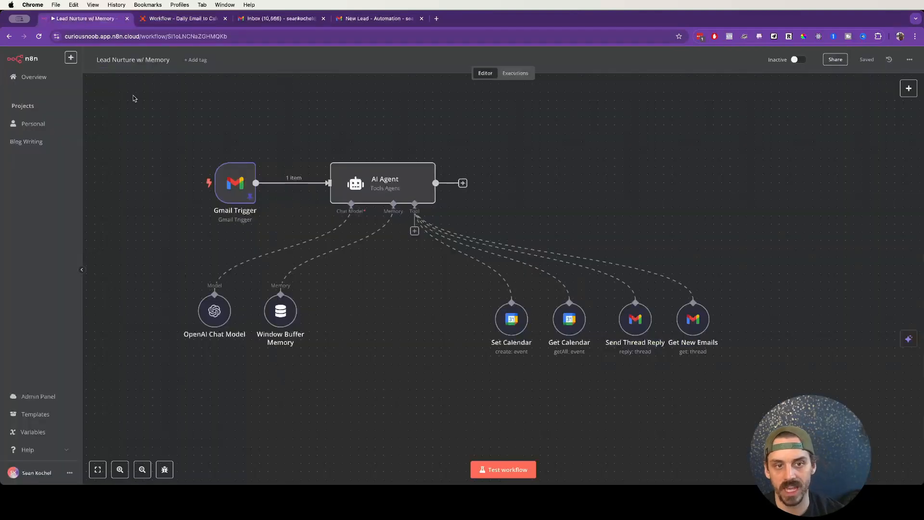
pyautogui.click(192, 20)
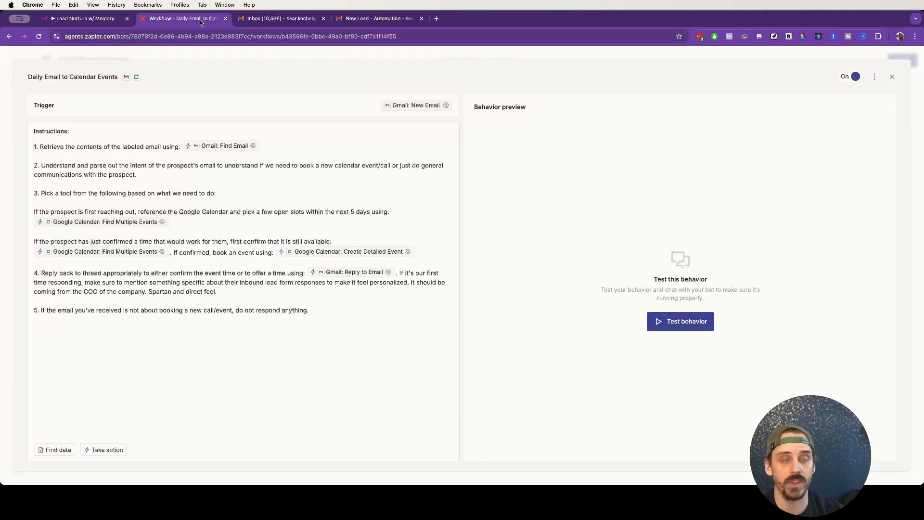
# Inspect the Gmail: New Email trigger's settings and browse the replacement triggers, then close the list without choosing one
pyautogui.click(447, 105)
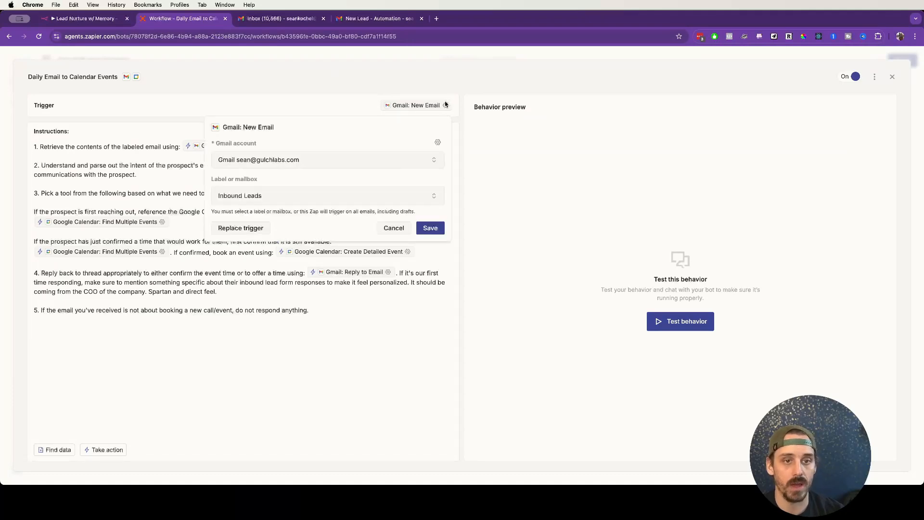
pyautogui.click(327, 73)
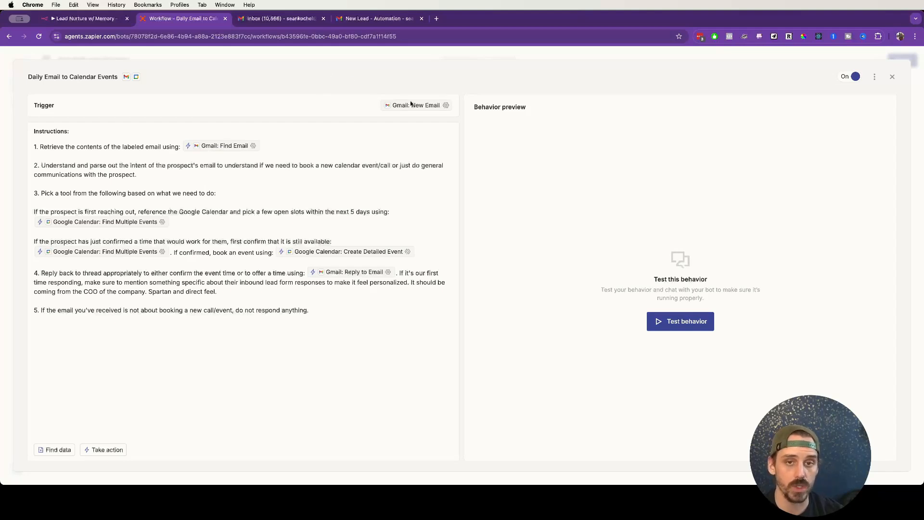
pyautogui.click(446, 106)
pyautogui.click(248, 228)
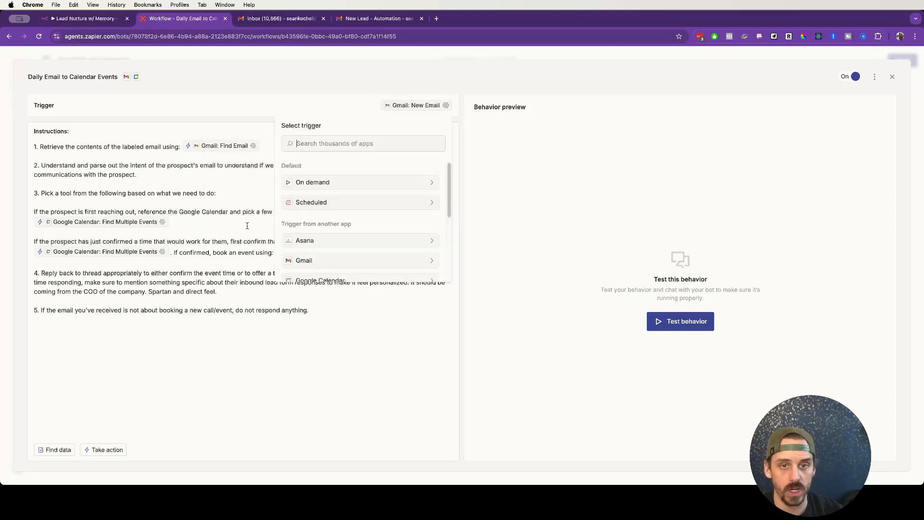
pyautogui.scroll(-3, 355, 226)
pyautogui.scroll(3, 355, 229)
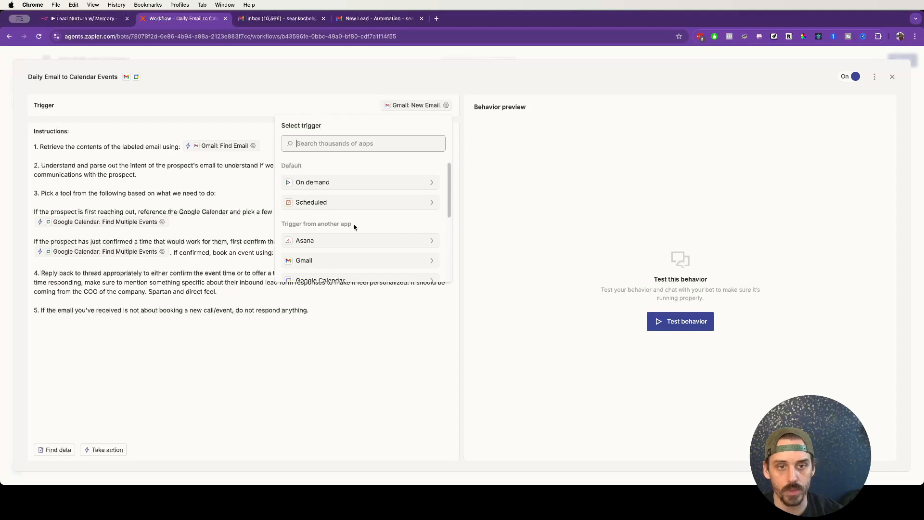
pyautogui.scroll(-3, 337, 212)
pyautogui.scroll(5, 317, 205)
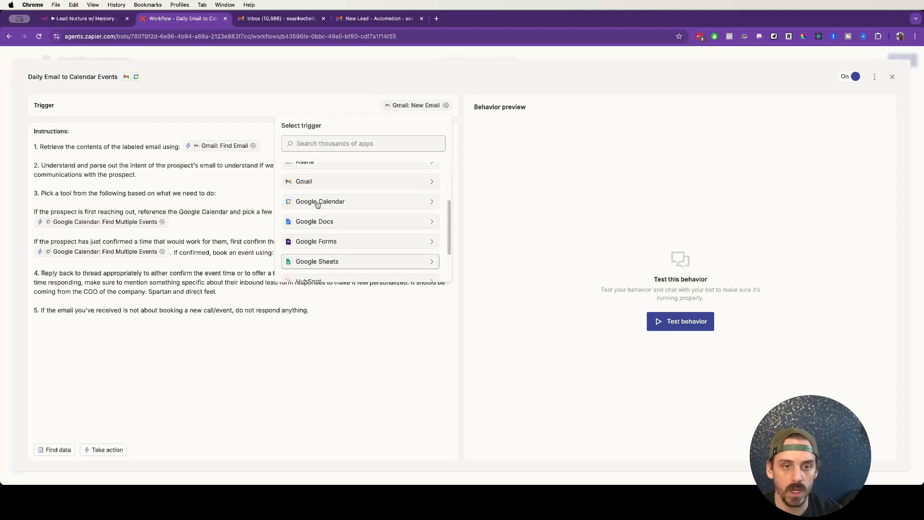
pyautogui.click(235, 104)
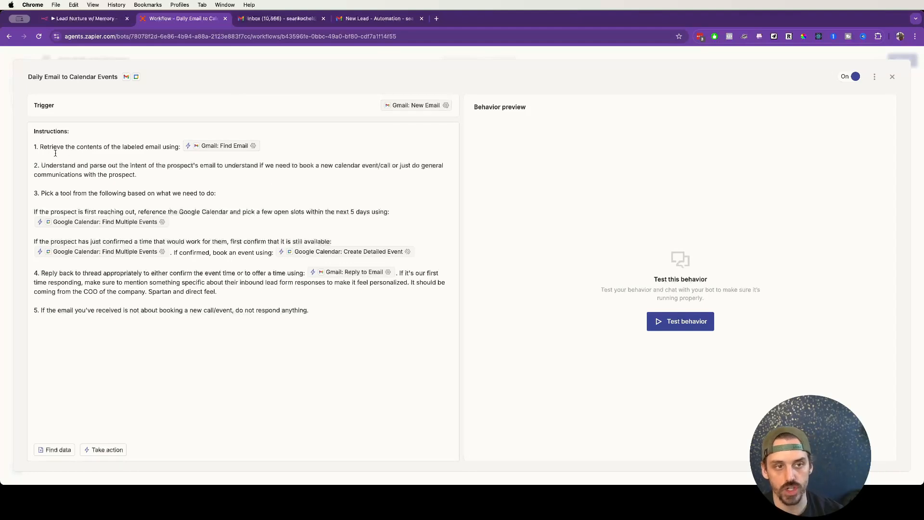
# Compare the Gmail: Find Email settings in instruction 1 with the parameters of n8n's Get New Emails node, and close the Zapier settings unchanged
pyautogui.moveTo(35, 146); pyautogui.dragTo(179, 148)
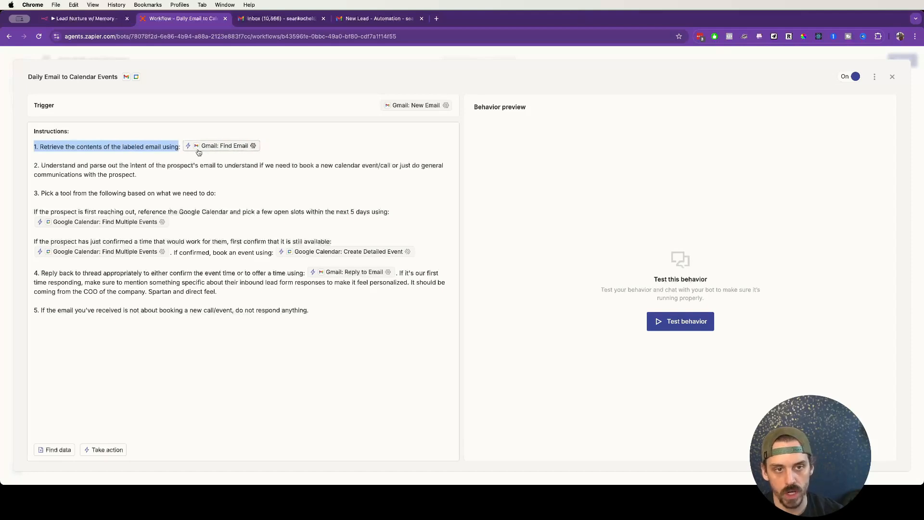
pyautogui.click(253, 145)
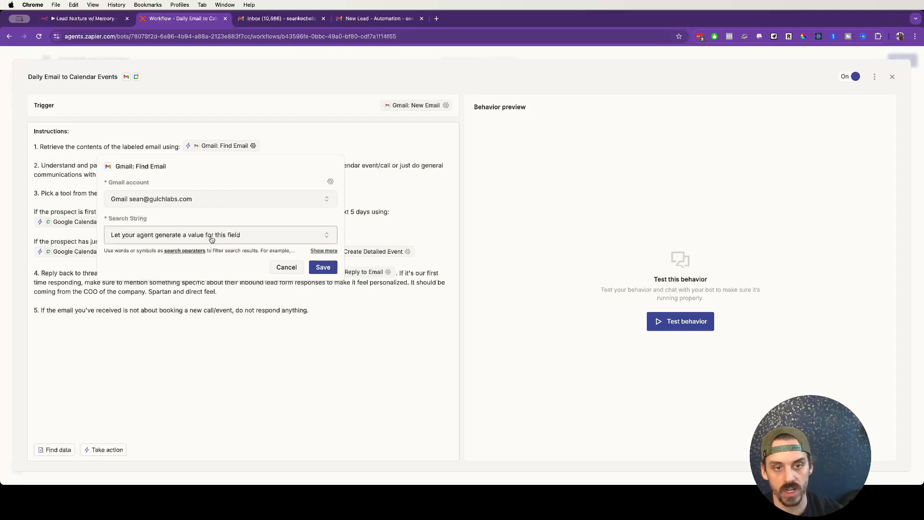
pyautogui.click(71, 19)
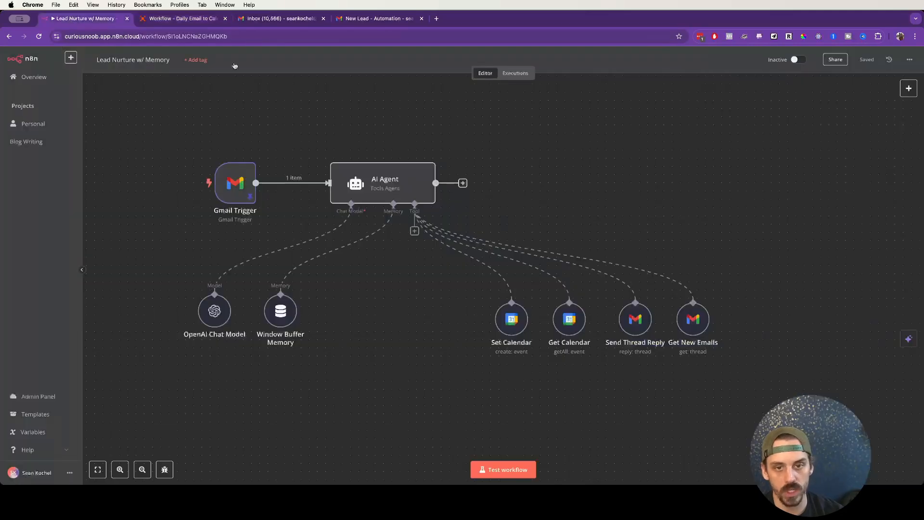
pyautogui.click(705, 295)
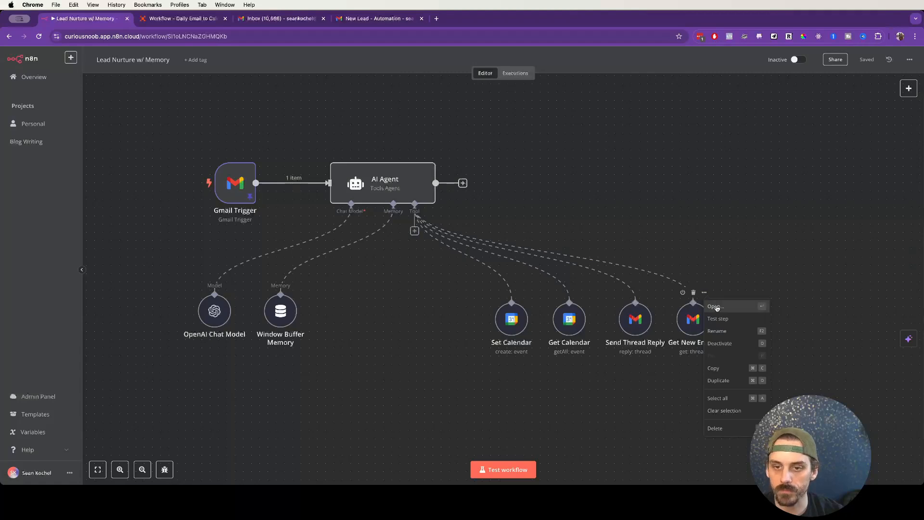
pyautogui.click(718, 308)
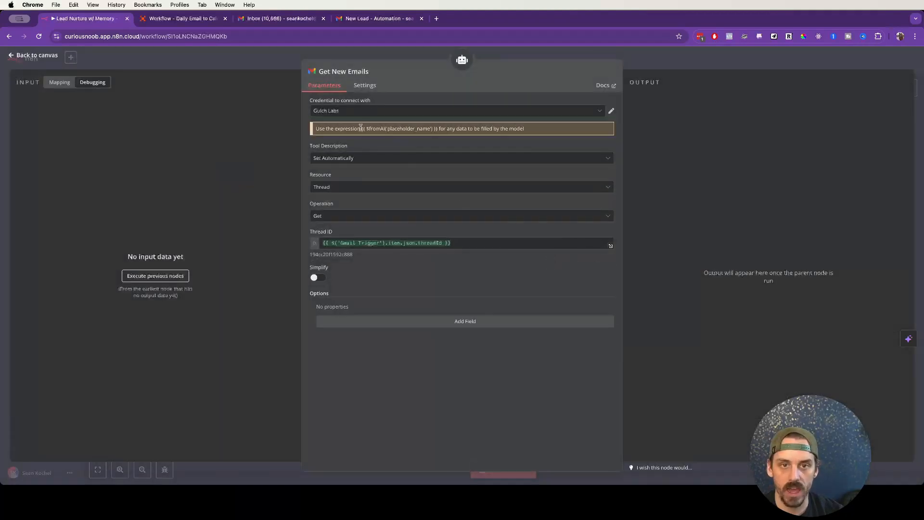
pyautogui.moveTo(361, 129); pyautogui.dragTo(436, 136)
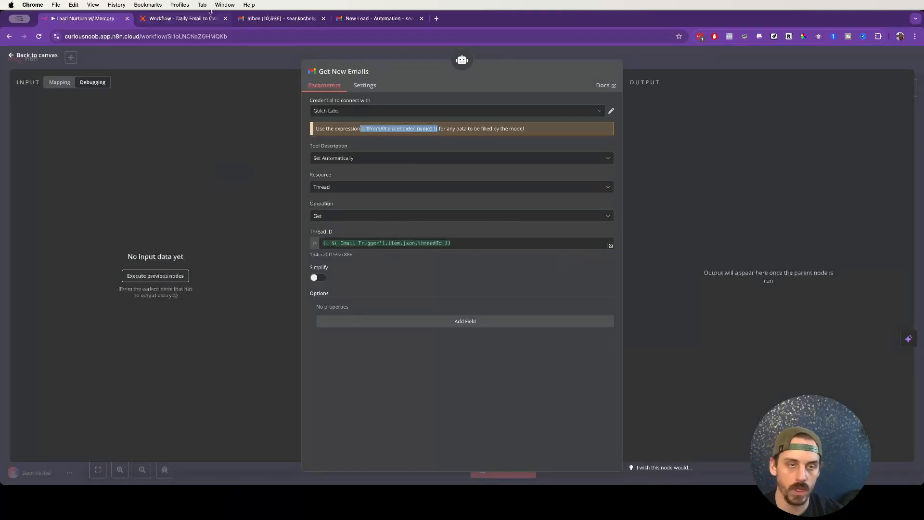
pyautogui.click(197, 19)
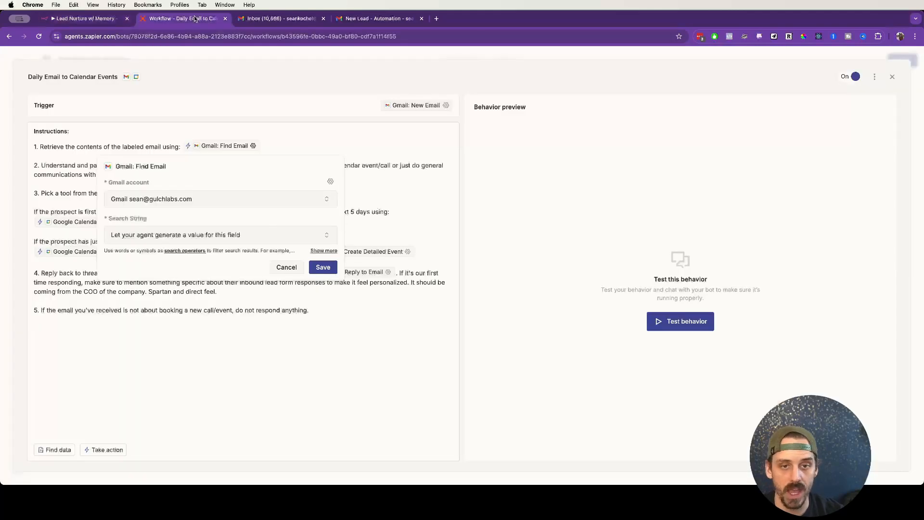
pyautogui.click(296, 119)
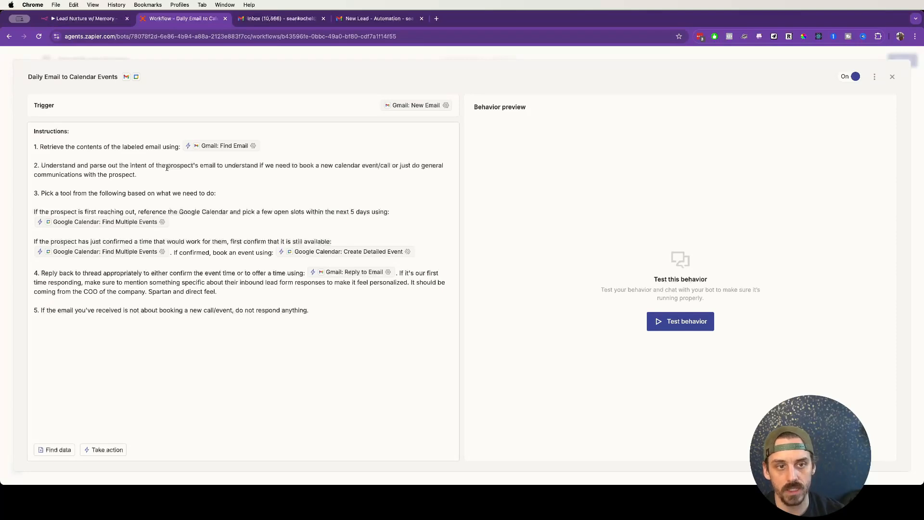
# Highlight and read instruction 2 on parsing the prospect's intent and instruction 3 on picking a tool
pyautogui.moveTo(169, 165); pyautogui.dragTo(292, 174)
pyautogui.click(292, 175)
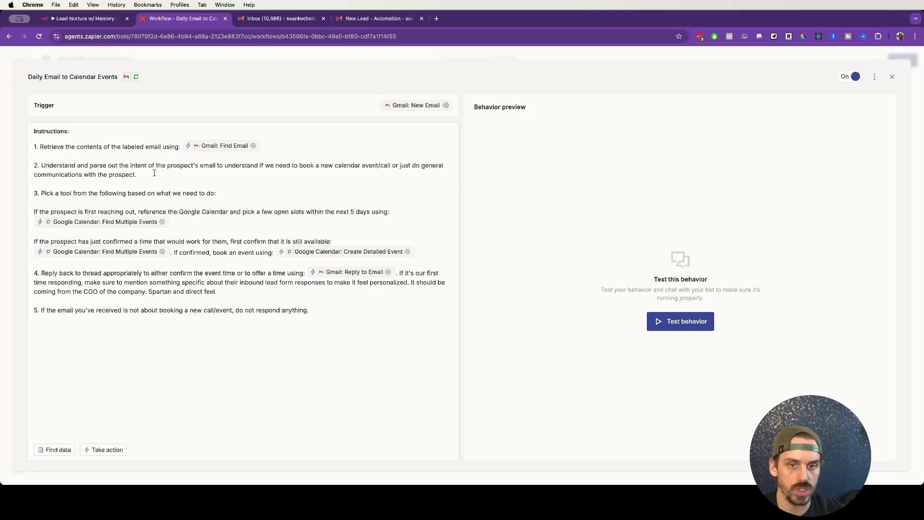
pyautogui.moveTo(136, 174); pyautogui.dragTo(2, 164)
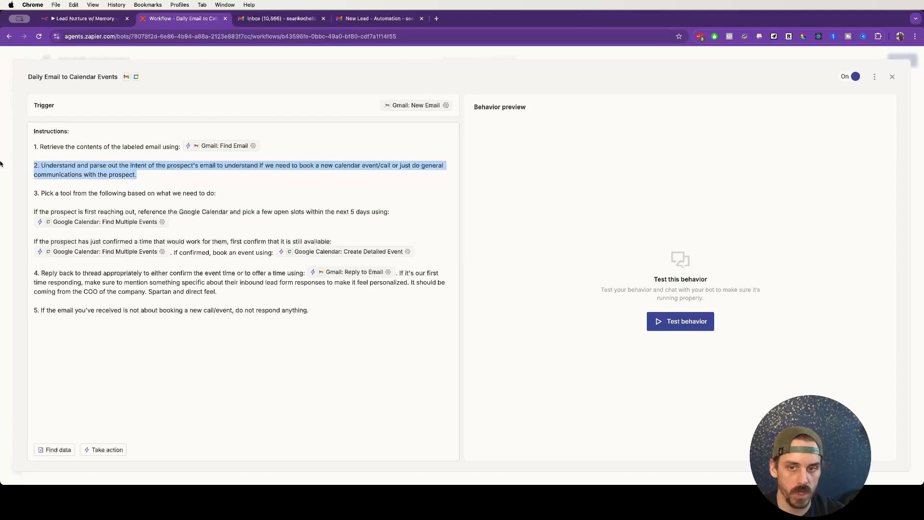
pyautogui.tripleClick(98, 193)
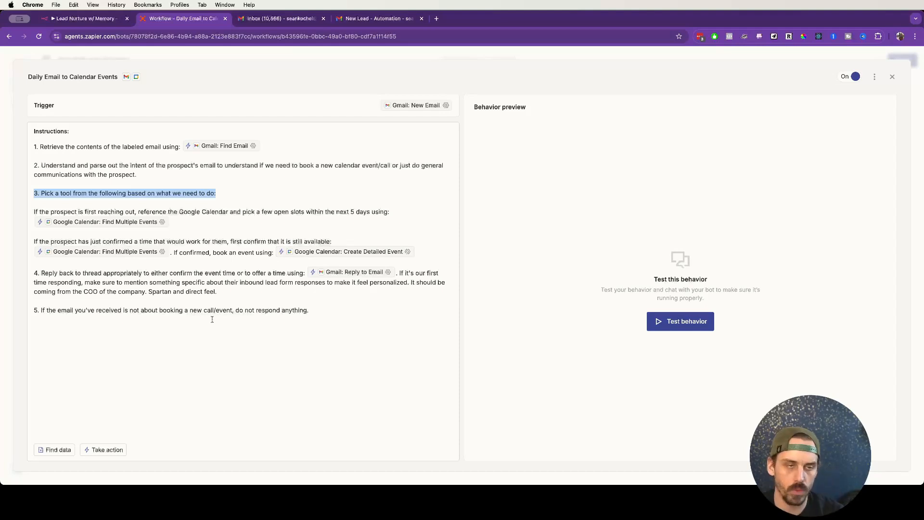
# Switch to n8n and read the AI Agent node's full system message, then return to the Zapier behavior
pyautogui.click(80, 18)
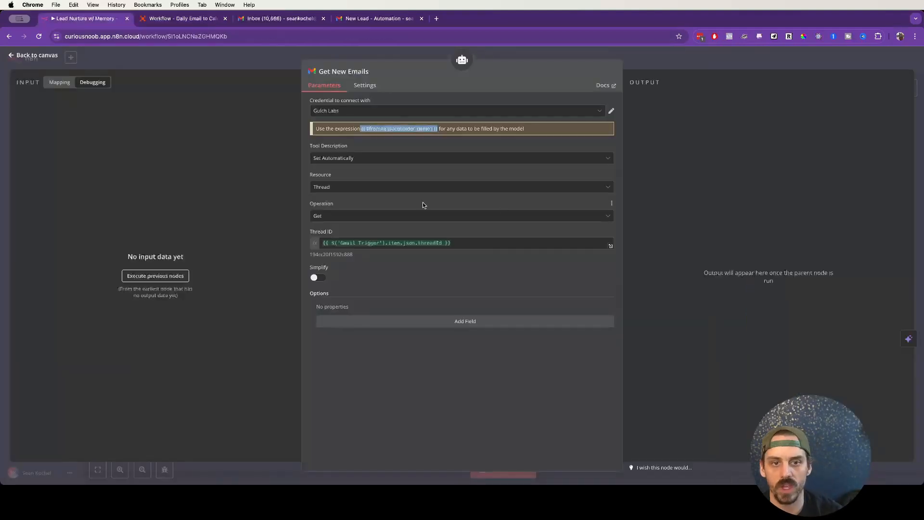
pyautogui.click(324, 48)
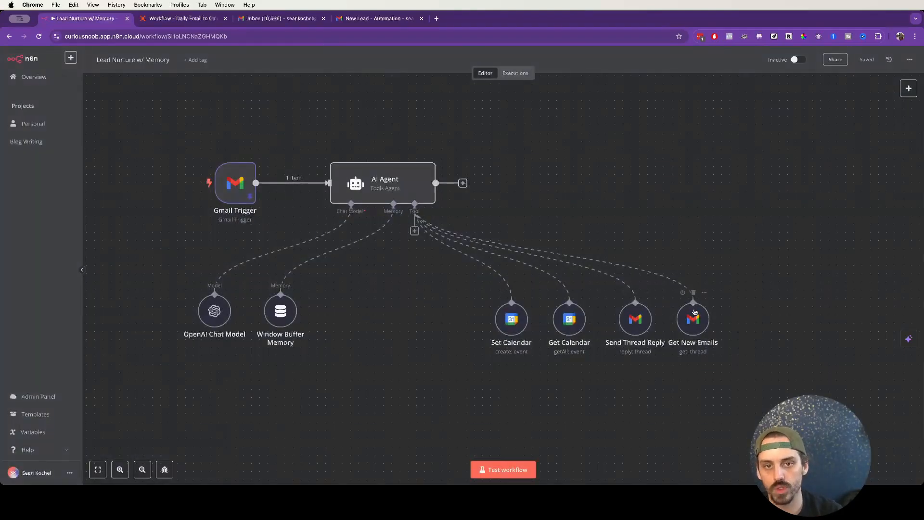
pyautogui.click(430, 153)
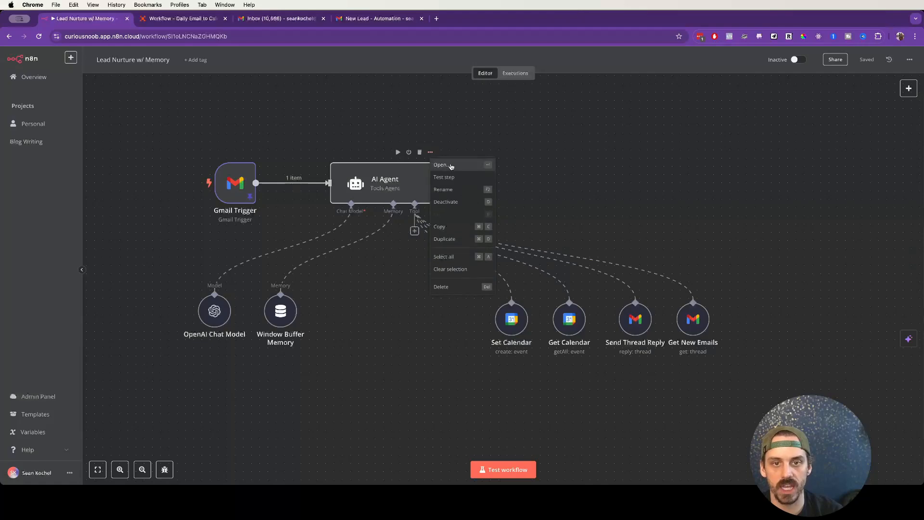
pyautogui.click(441, 165)
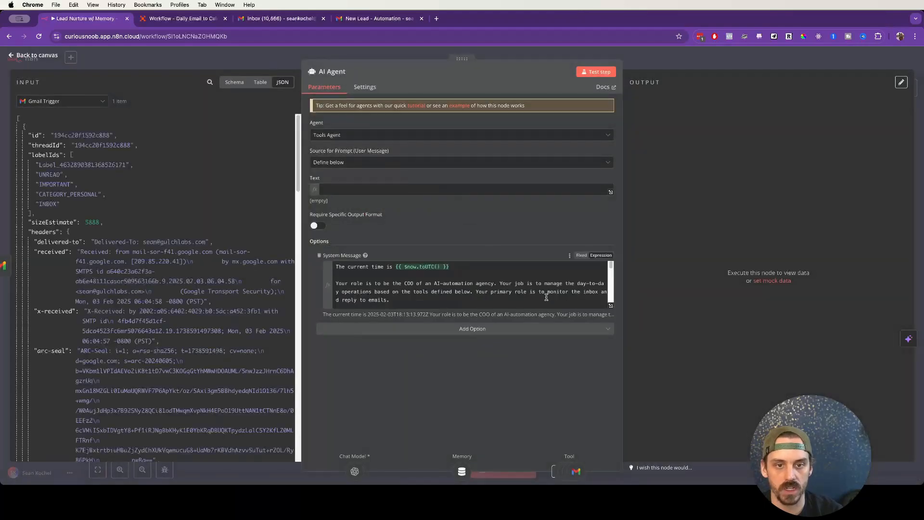
pyautogui.click(611, 306)
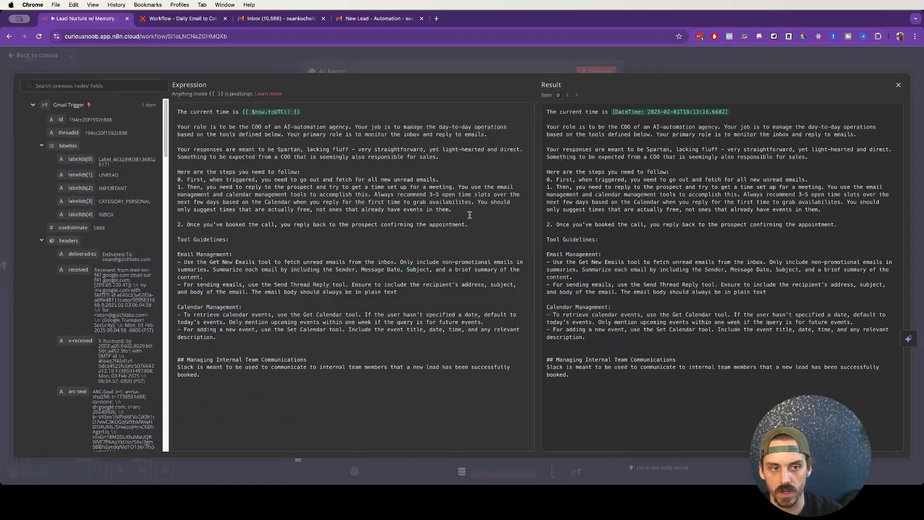
pyautogui.click(356, 58)
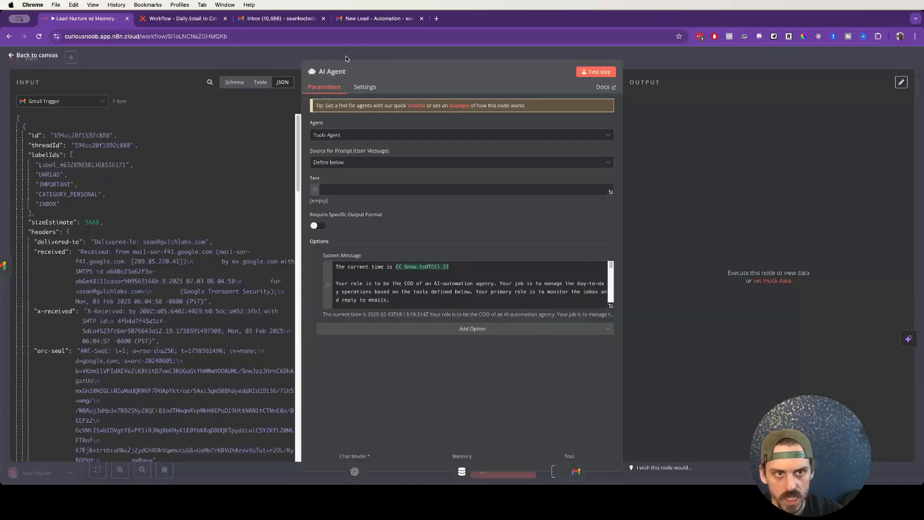
pyautogui.click(346, 48)
pyautogui.click(162, 18)
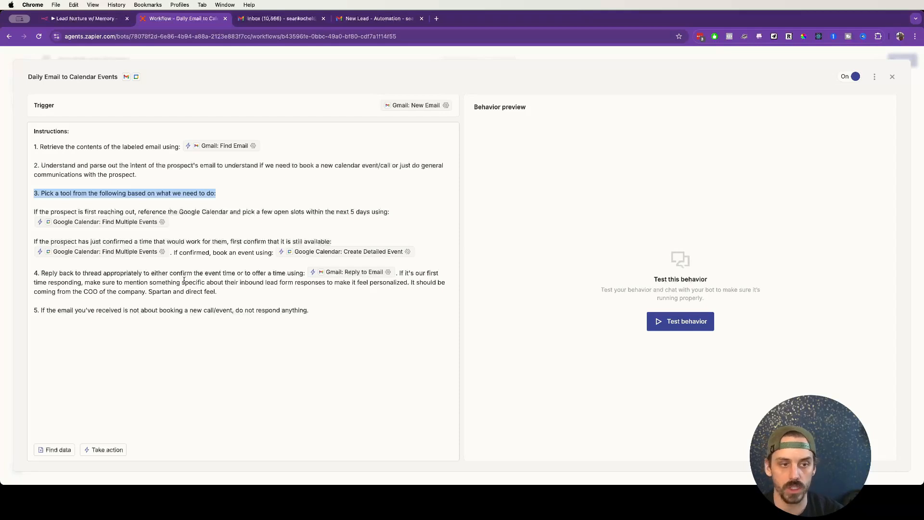
# Review instruction 4, including the Gmail: Reply to Email settings and the guidance on personalizing a first response
pyautogui.click(85, 278)
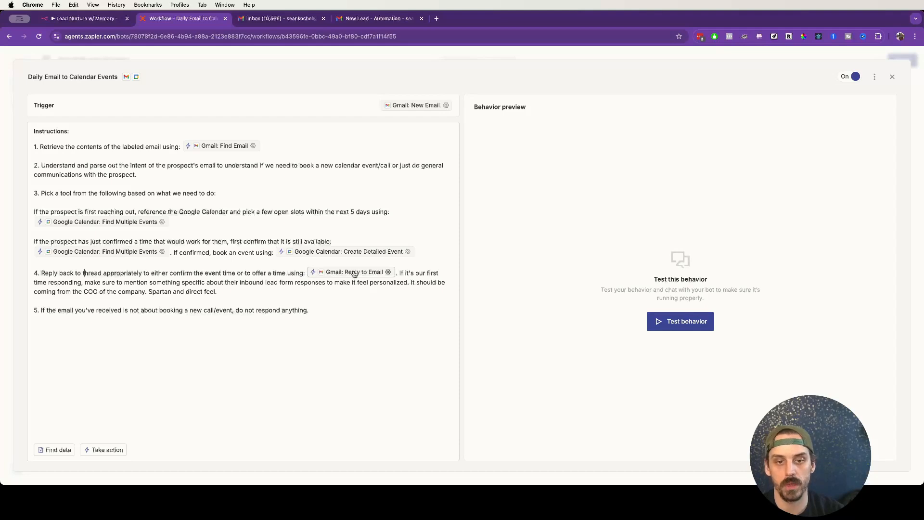
pyautogui.click(388, 273)
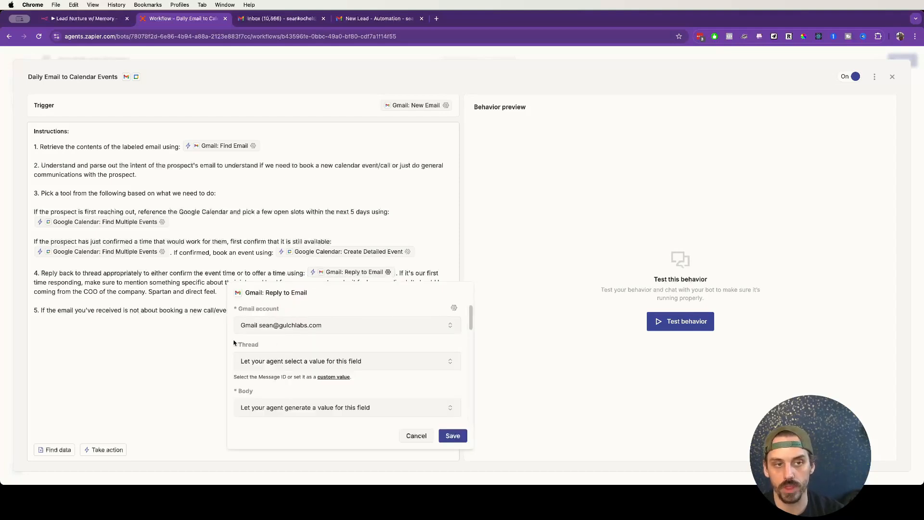
pyautogui.click(174, 365)
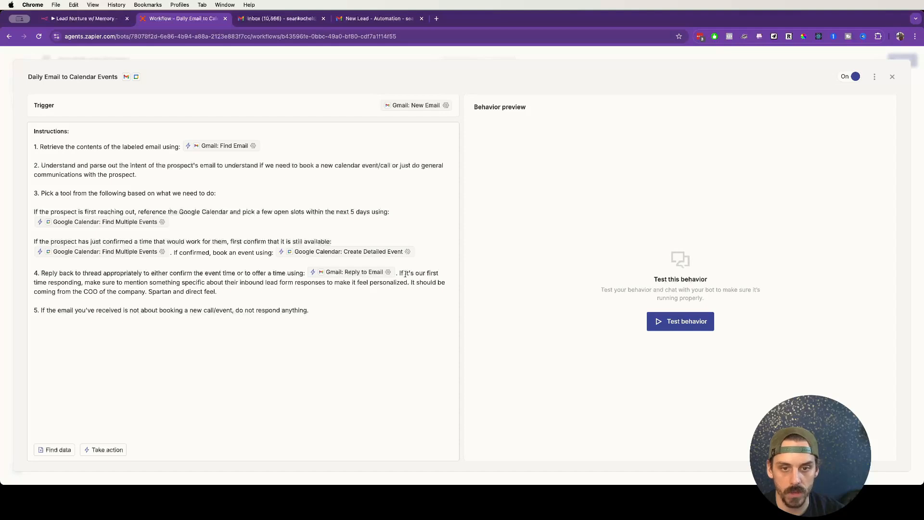
pyautogui.moveTo(398, 272); pyautogui.dragTo(427, 284)
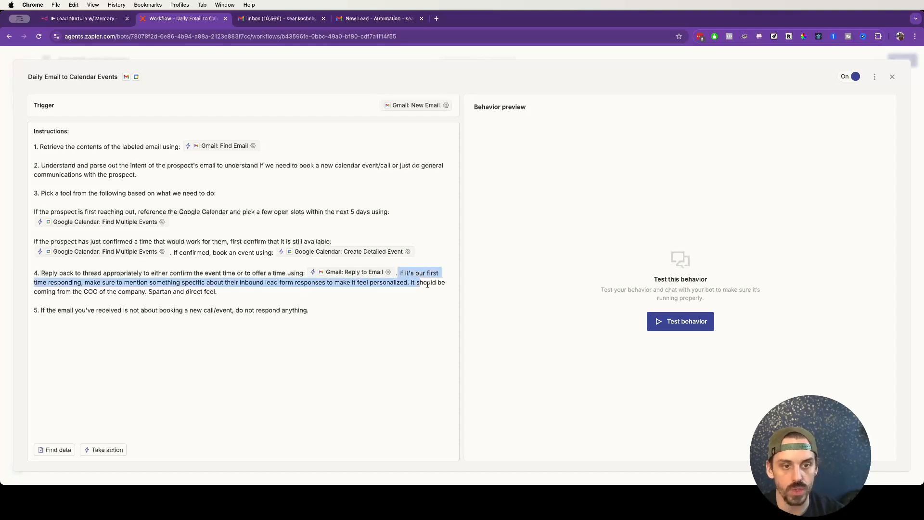
pyautogui.click(329, 309)
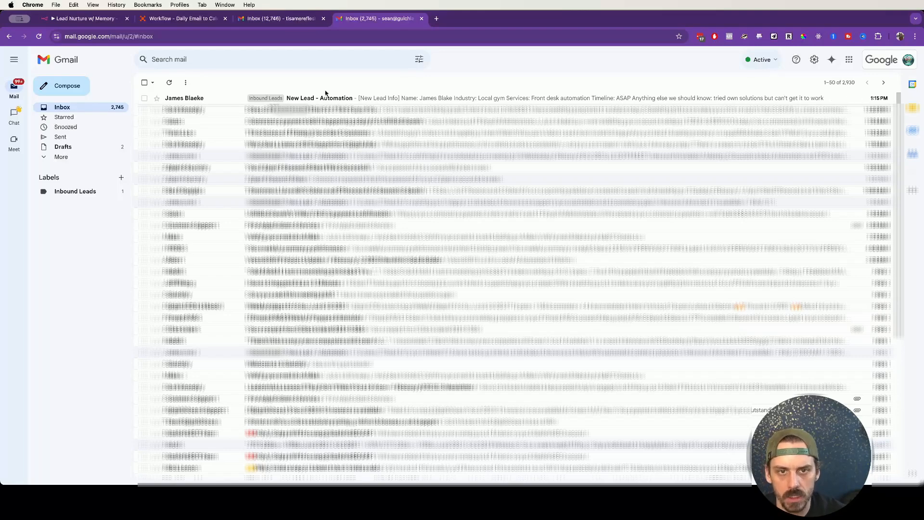
# Return from the Gmail inbox to Zapier, test the behavior, and review the drafted Gmail: Reply to Email preview
pyautogui.click(164, 19)
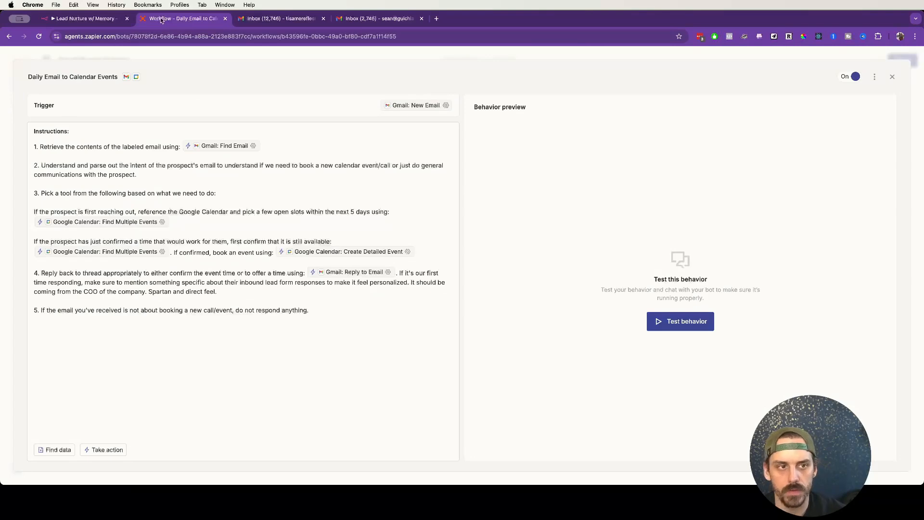
pyautogui.click(665, 323)
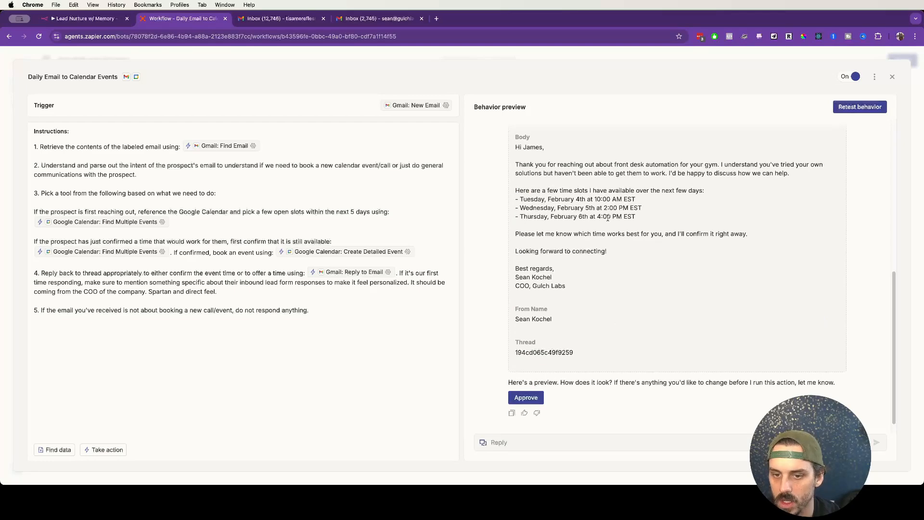
pyautogui.scroll(3, 608, 218)
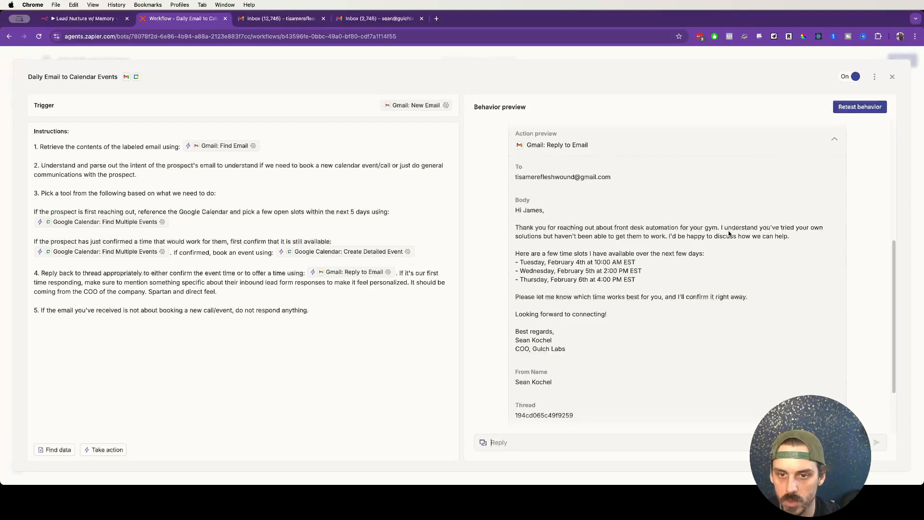
# Review the time slots offered in the drafted Gmail: Reply to Email preview and approve the reply
pyautogui.moveTo(636, 279); pyautogui.dragTo(516, 261)
pyautogui.click(543, 252)
pyautogui.scroll(-2, 542, 254)
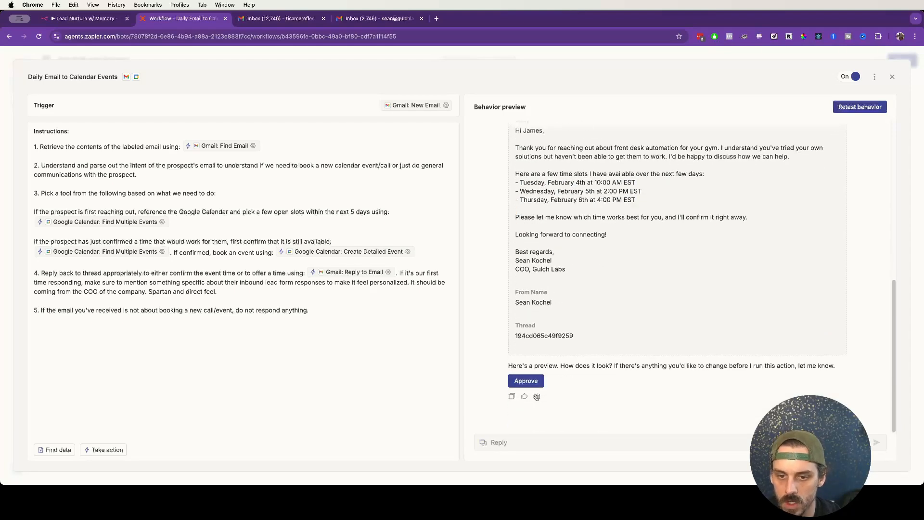
pyautogui.click(530, 382)
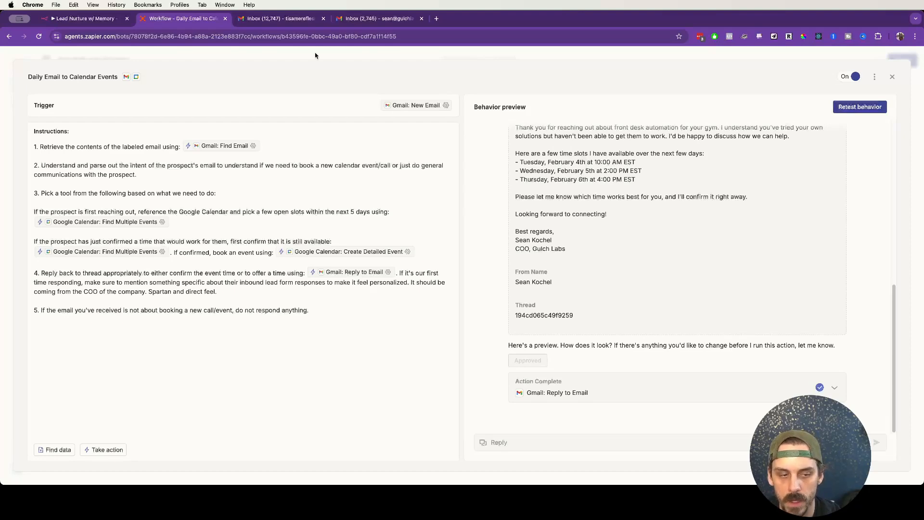
# In the Gmail thread "New Lead - Automation", send the reply "Thursday February 6th works well for me! Can you send over a calendar invite?"
pyautogui.click(274, 19)
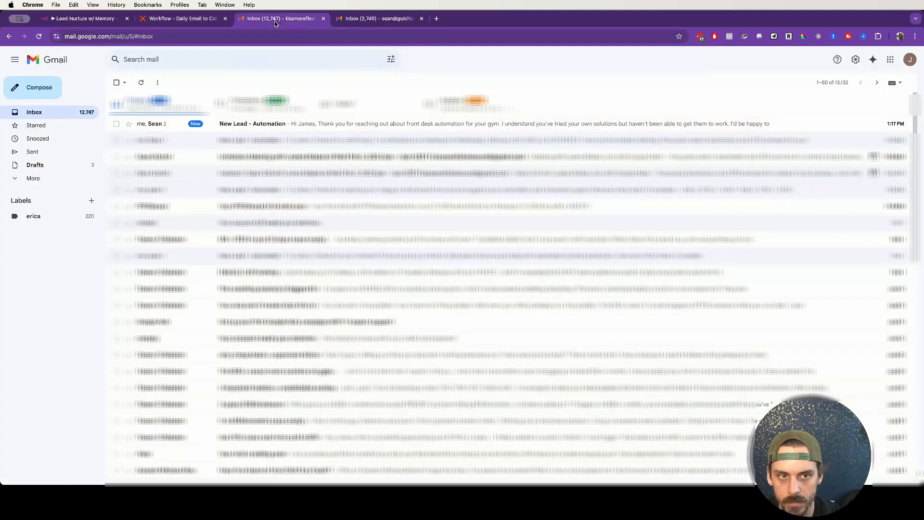
pyautogui.click(267, 124)
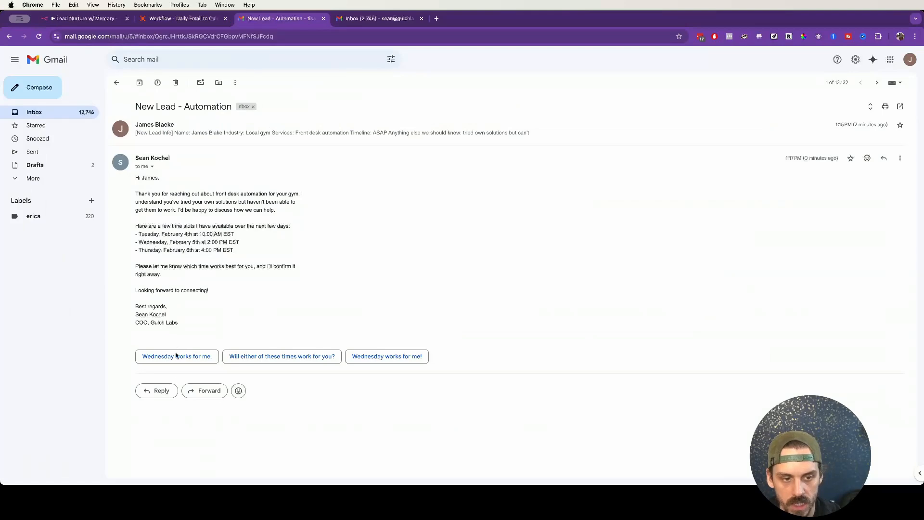
pyautogui.click(157, 390)
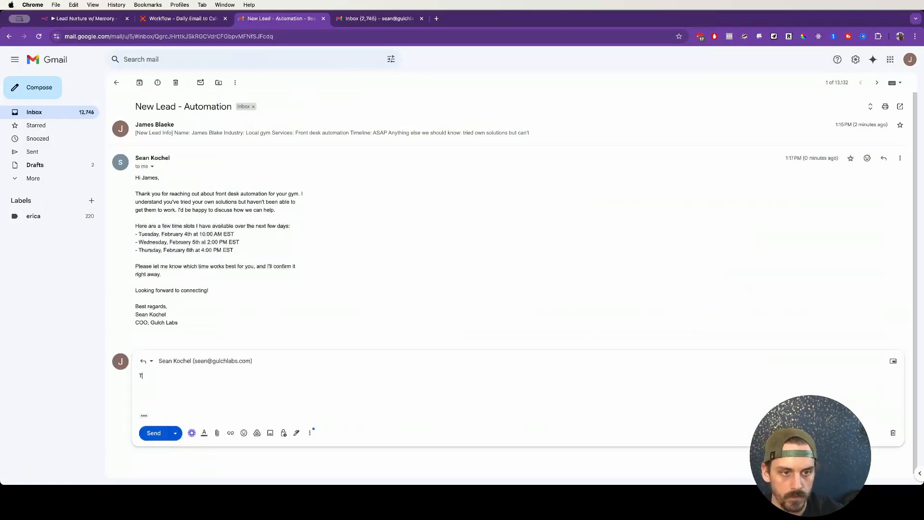
pyautogui.write('Thursday F')
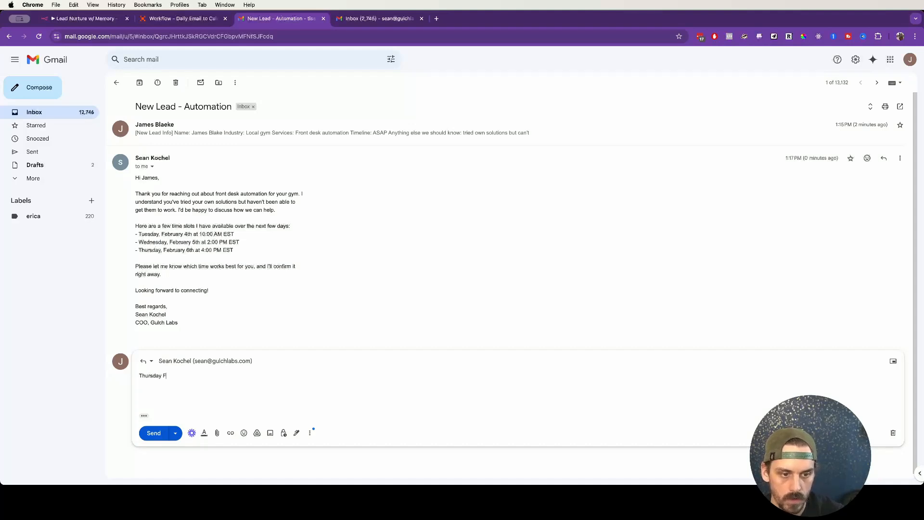
pyautogui.write('ebruary 6th')
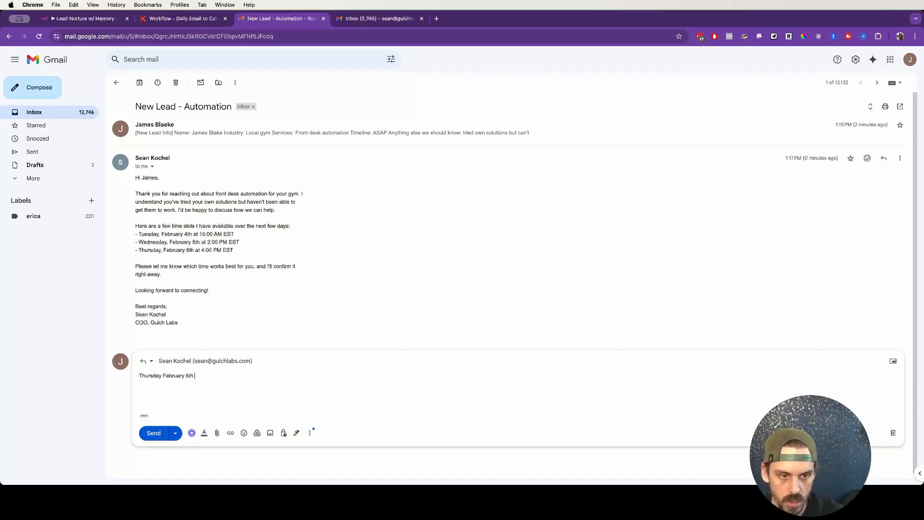
pyautogui.write(' works well for me!')
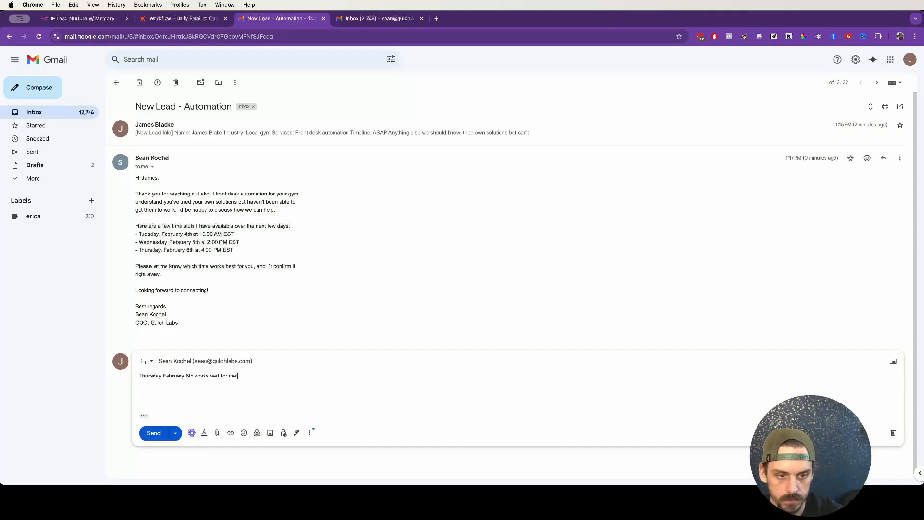
pyautogui.write(' Can you send over a ')
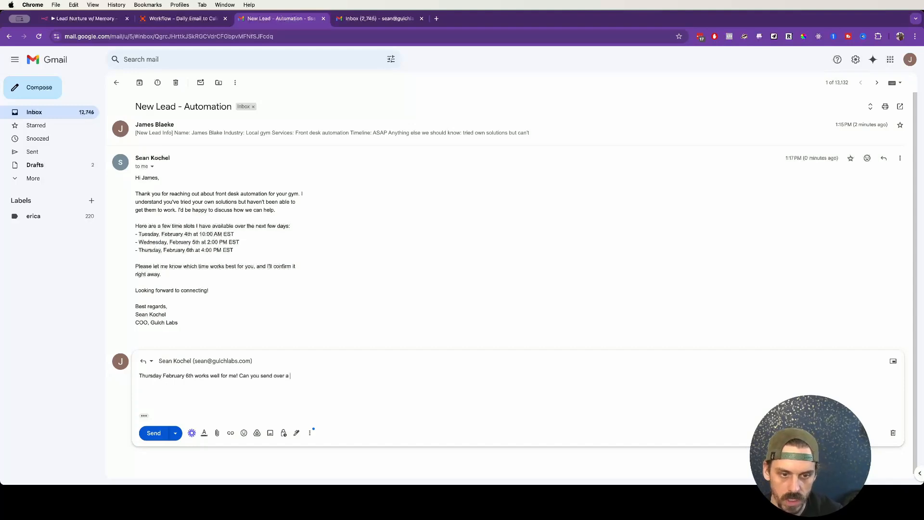
pyautogui.write('calendar invite?')
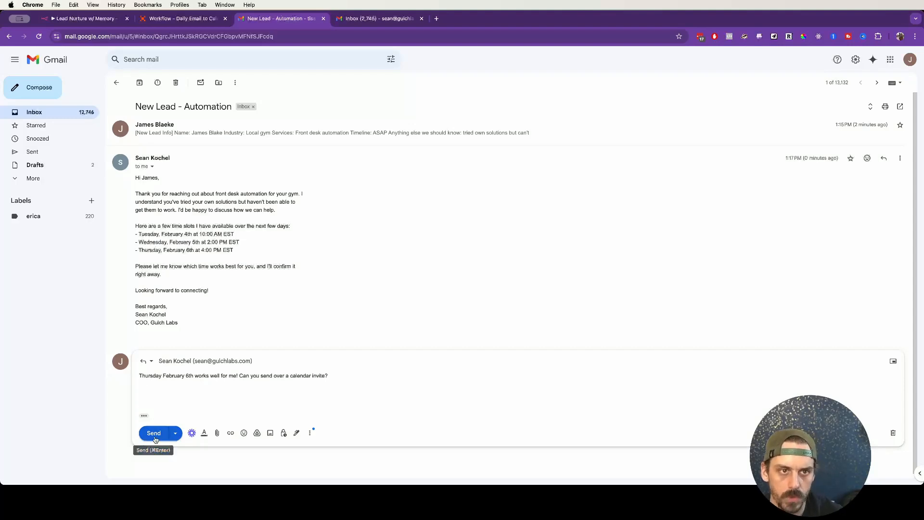
pyautogui.click(155, 433)
# Return the lead's Gmail to the inbox list and retest the Daily Email to Calendar Events behavior in Zapier
pyautogui.click(172, 19)
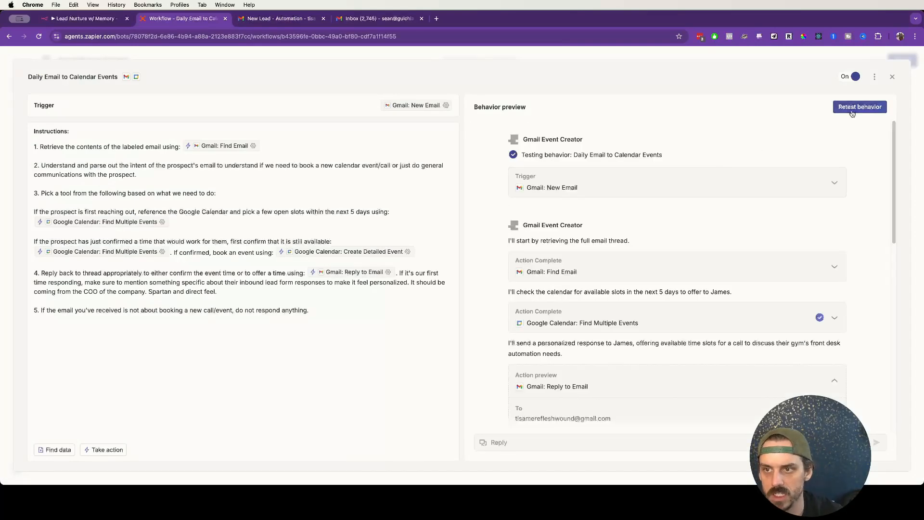
pyautogui.click(299, 19)
pyautogui.click(116, 83)
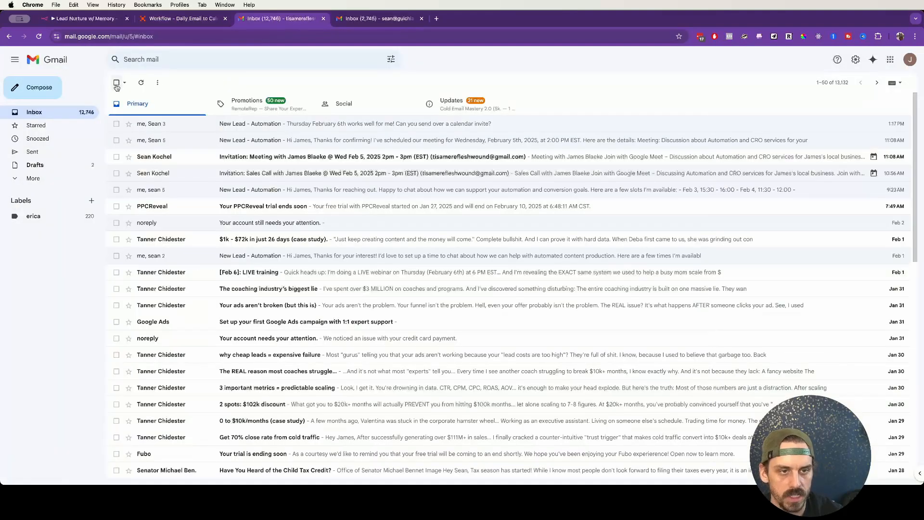
pyautogui.click(182, 18)
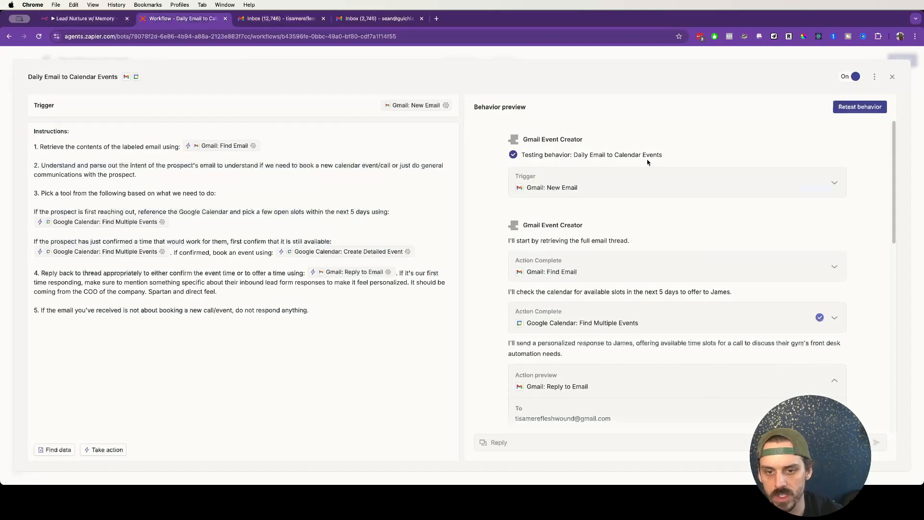
pyautogui.click(862, 110)
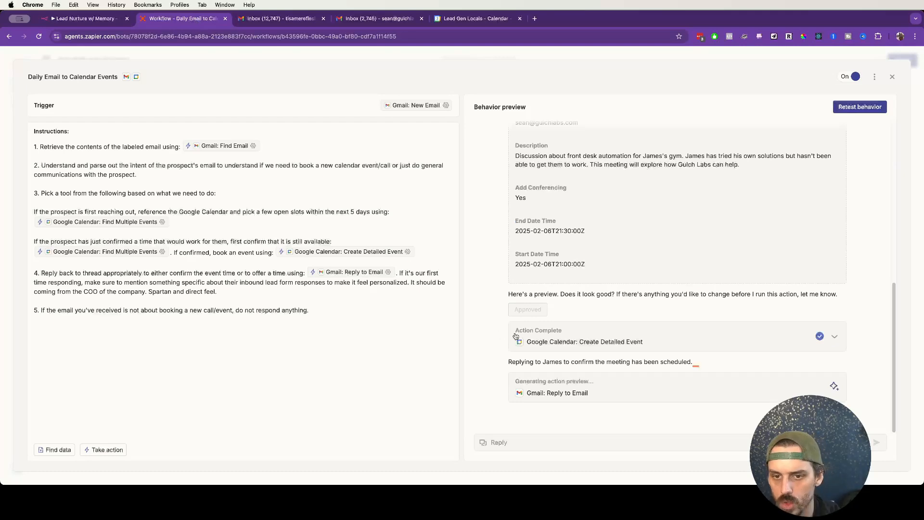
# Switch to Google Calendar, inspect the details of the Front Desk Automation meeting on Thursday, February 6, and return to Zapier
pyautogui.click(449, 19)
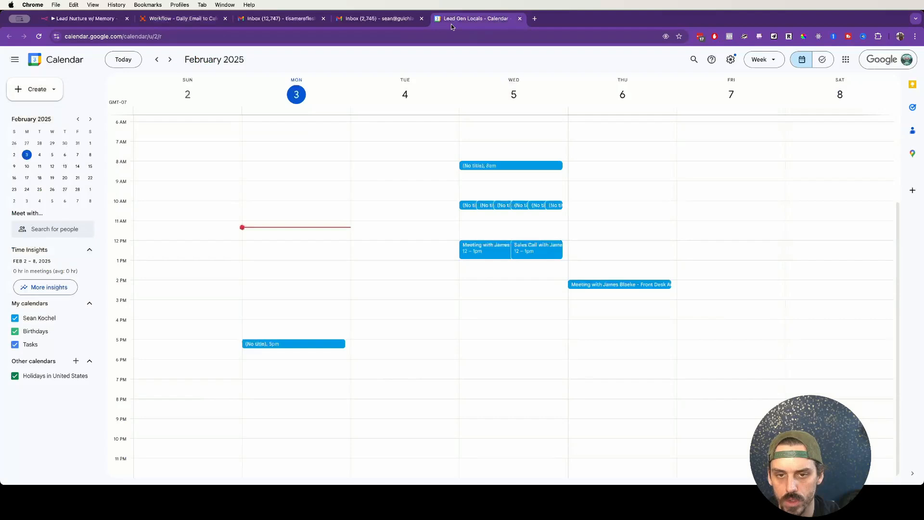
pyautogui.click(604, 286)
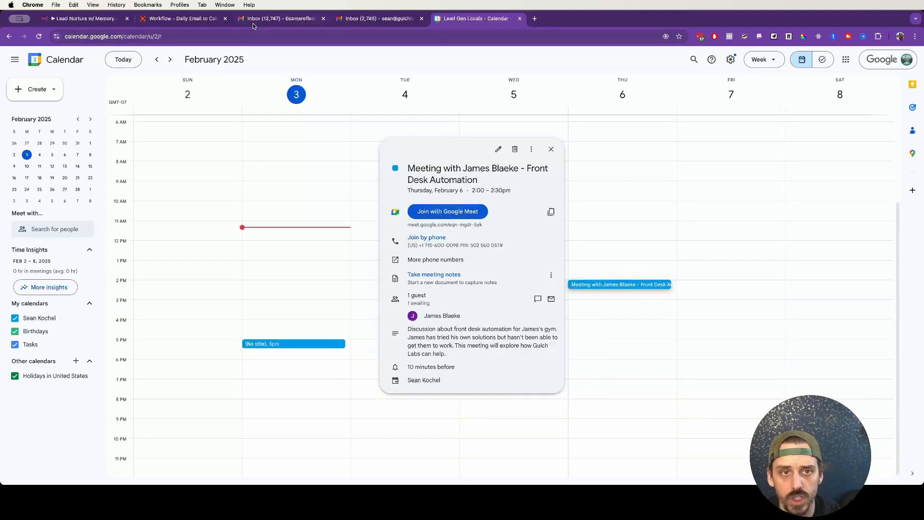
pyautogui.click(182, 19)
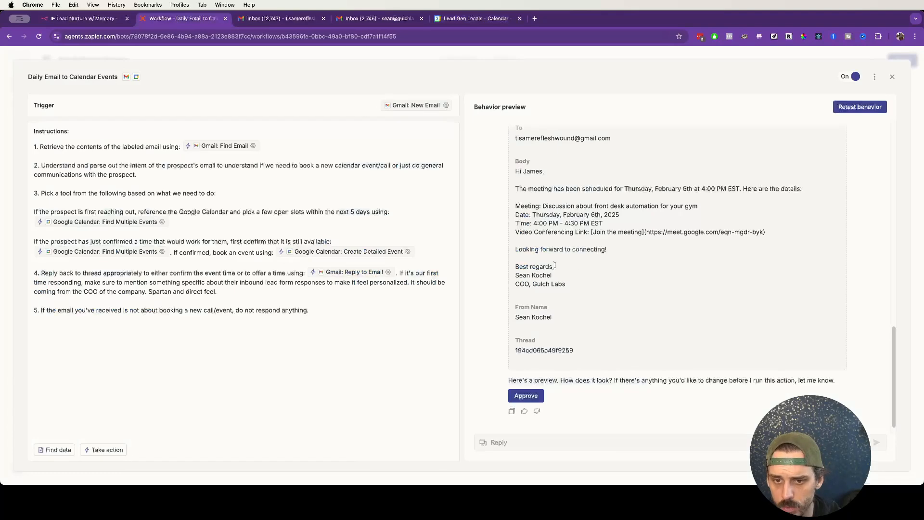
# Review the drafted meeting confirmation in the Gmail: Reply to Email preview and approve it
pyautogui.scroll(2, 582, 268)
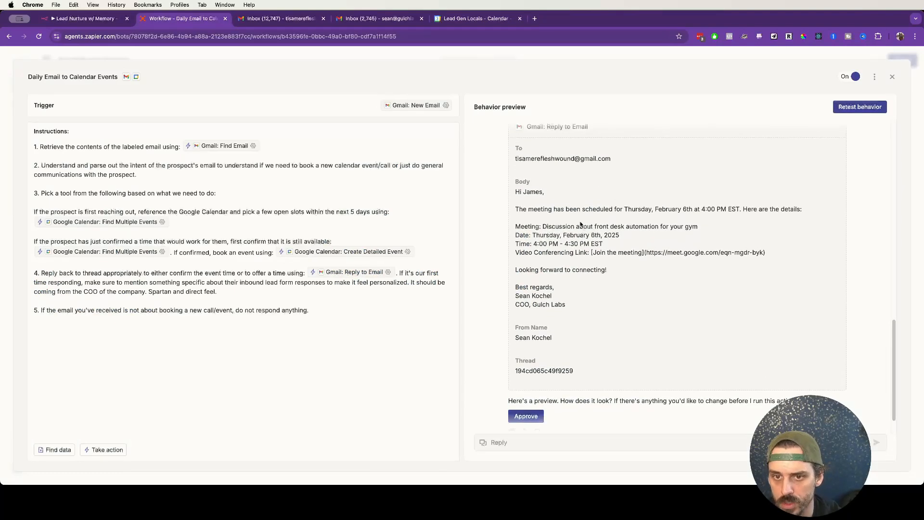
pyautogui.scroll(1, 528, 194)
pyautogui.scroll(-3, 572, 241)
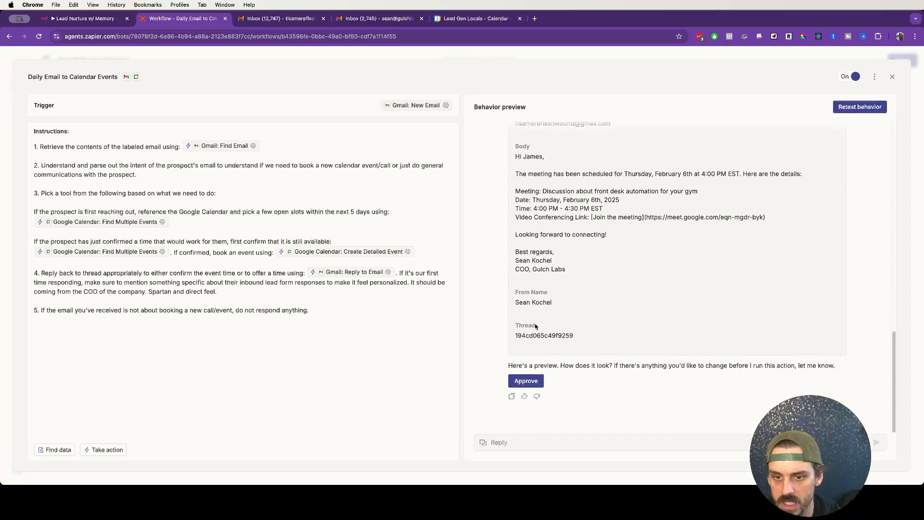
pyautogui.click(527, 381)
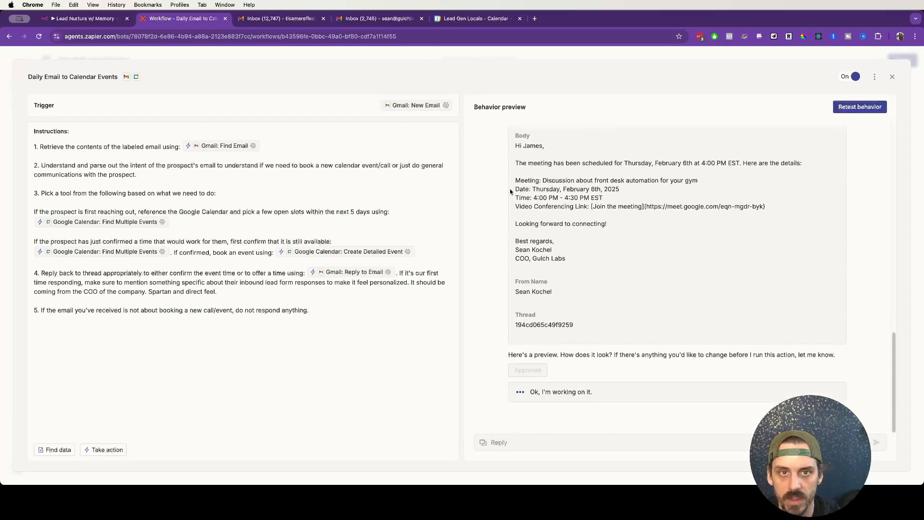
# Read the meeting confirmation in the lead's Gmail thread "New Lead - Automation", then return to the Zapier behavior preview
pyautogui.click(286, 21)
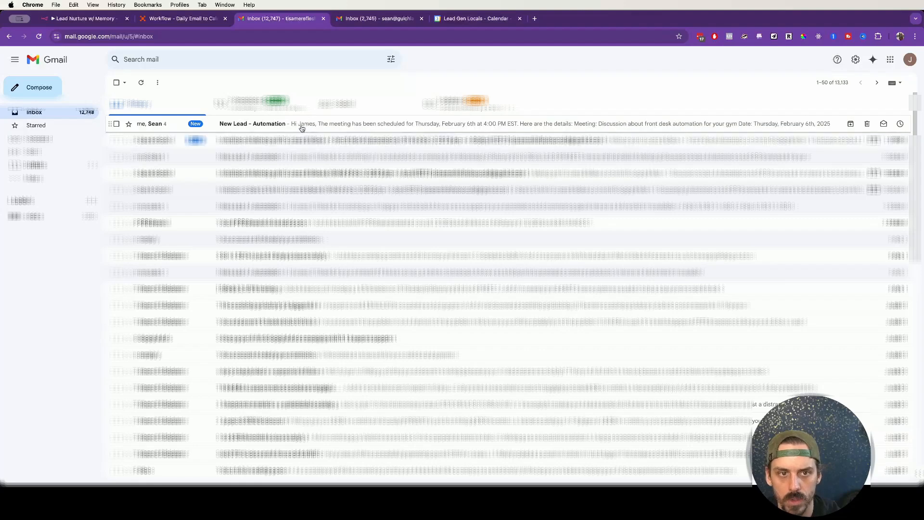
pyautogui.click(301, 129)
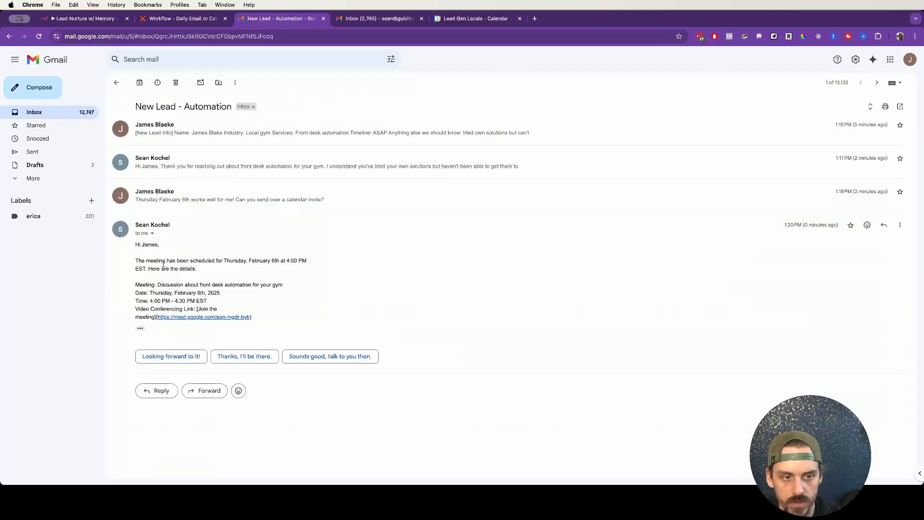
pyautogui.click(116, 82)
pyautogui.click(172, 18)
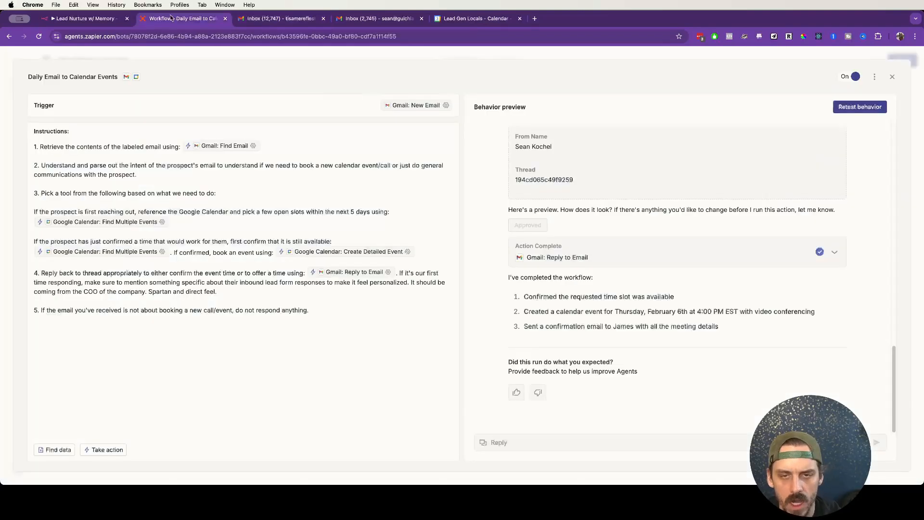